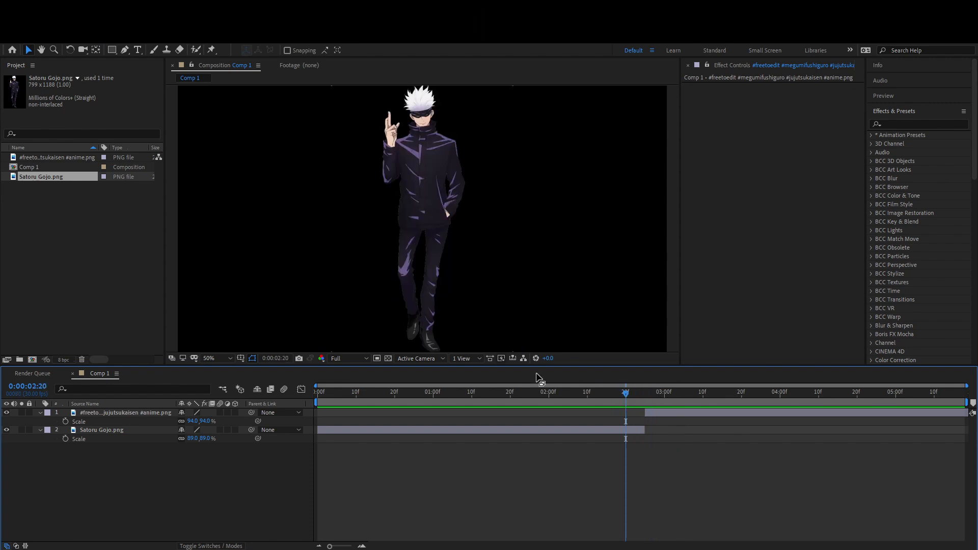
Pre-compose the two character image layers together into one new composition, moving all attributes into it.
scroll(545, 352, "down", 2)
scroll(506, 296, "up", 2)
left_click(217, 358)
left_click(228, 378)
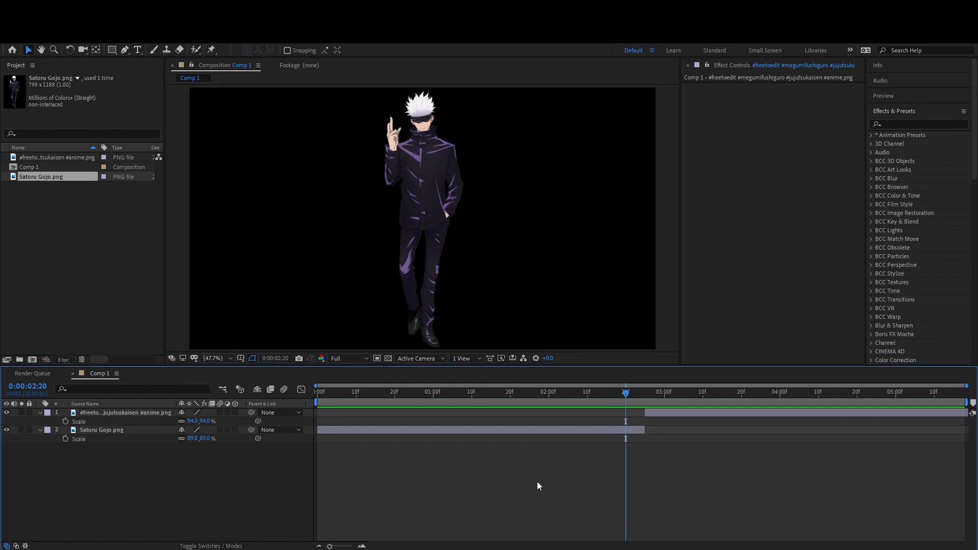
left_click_drag(637, 396, 648, 399)
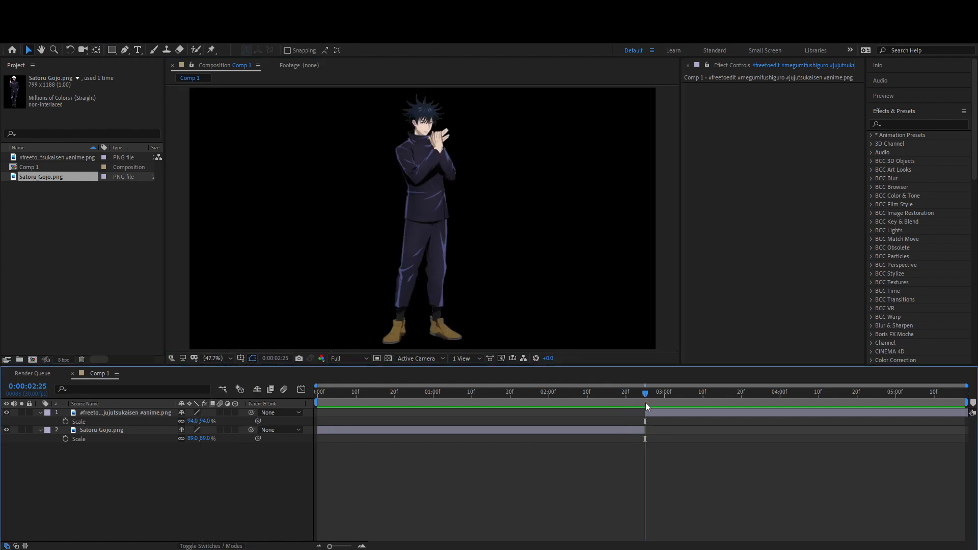
left_click(651, 412)
left_click(631, 430)
left_click(658, 414, "shift")
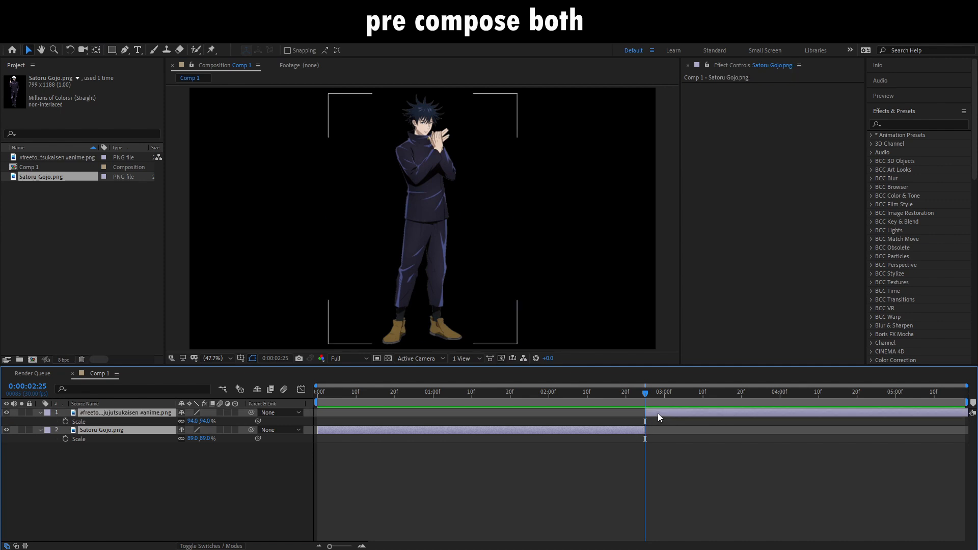
right_click(658, 414)
left_click(689, 369)
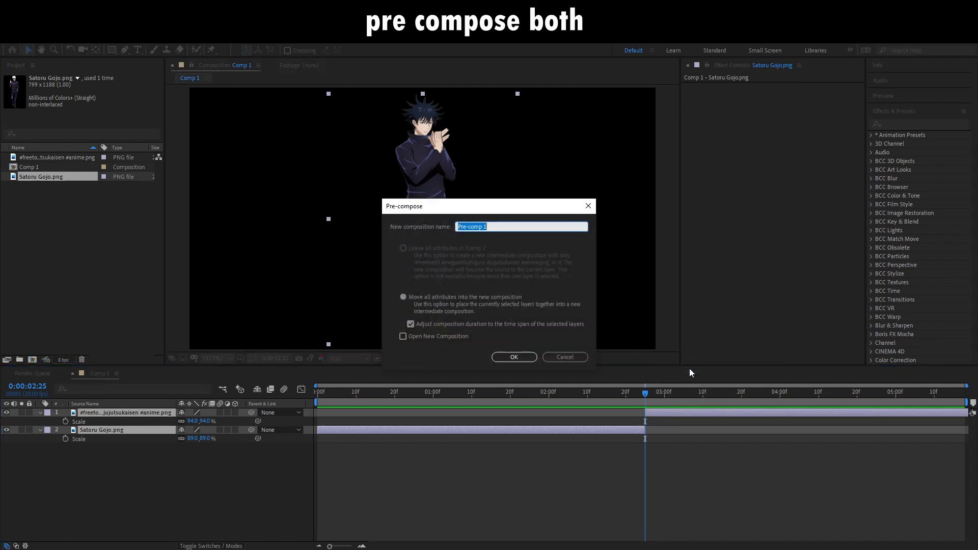
left_click(504, 358)
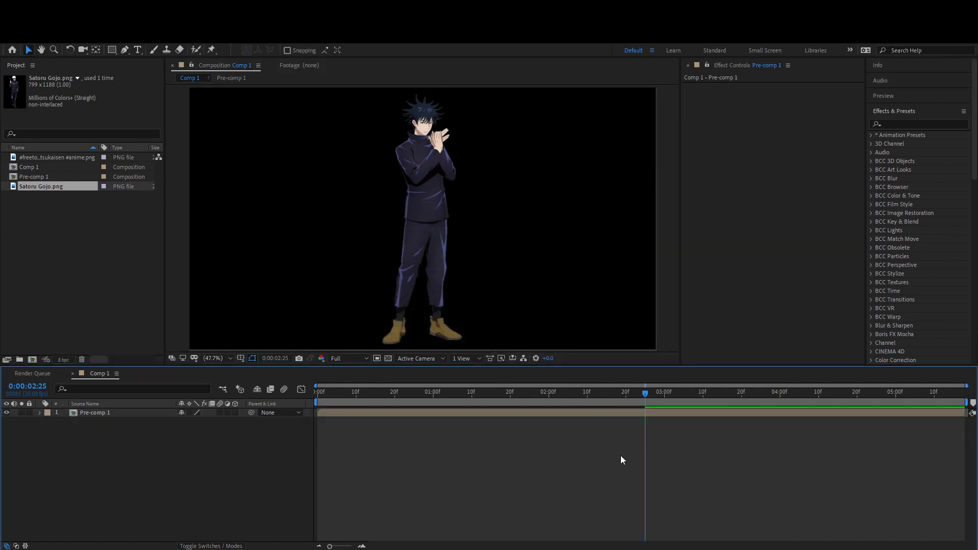
Animate the pre-comp's Position across the frame from about x 175 at 0:00:01:13 to about x 1744 at 0:00:04:12.
left_click_drag(645, 395, 481, 418)
left_click(482, 413)
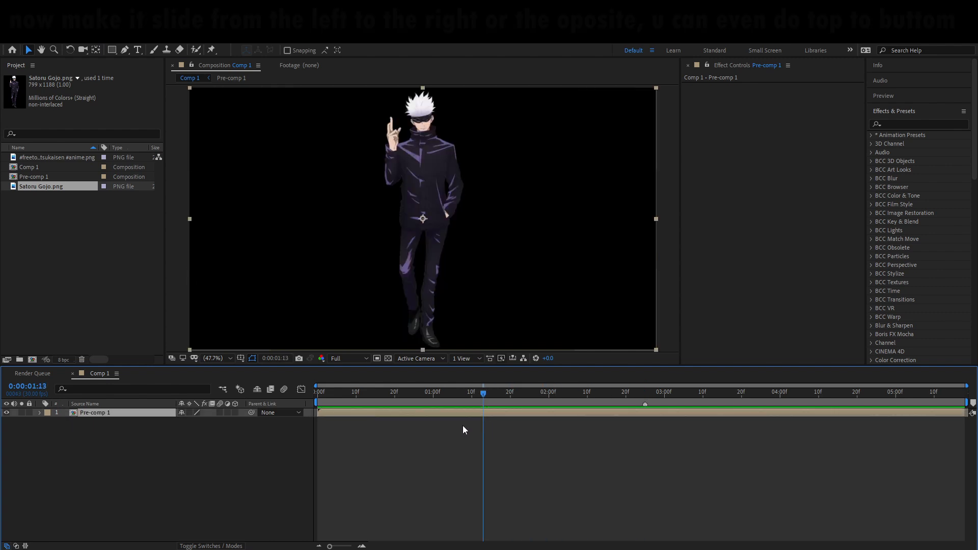
key("alt+shift+p")
left_click_drag(413, 270, 222, 278)
left_click_drag(539, 397, 825, 412)
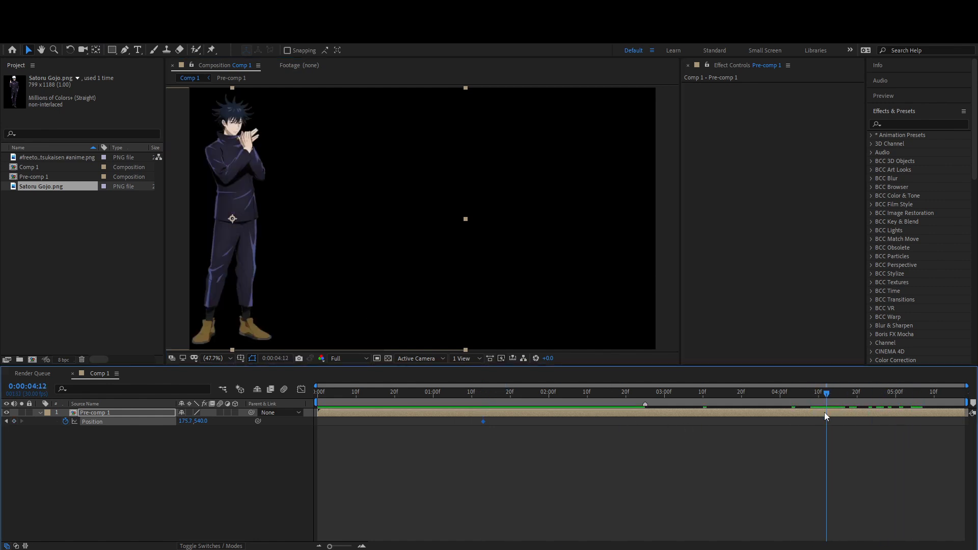
left_click_drag(824, 412, 824, 411)
left_click_drag(230, 281, 612, 276)
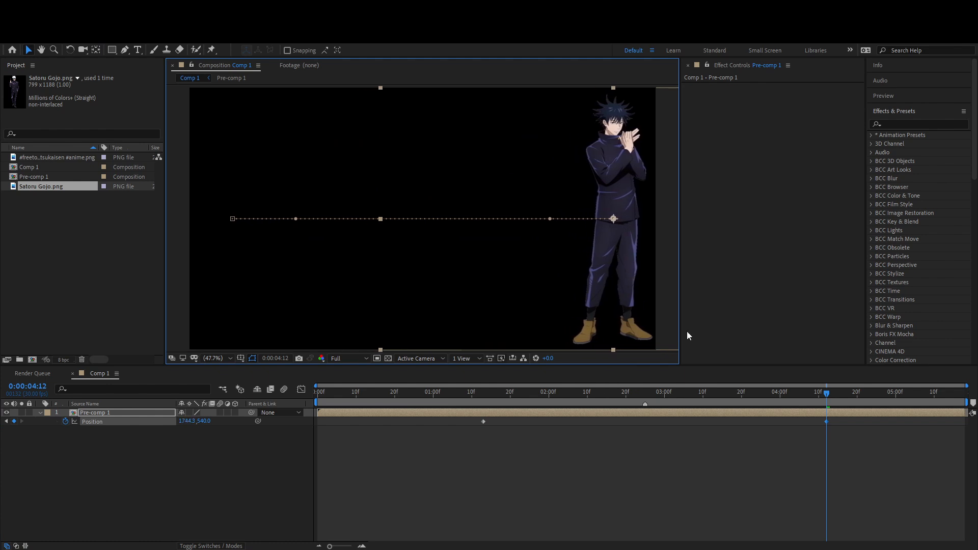
Shift the end Position keyframe about five frames forward in time and apply Easy Ease to both Position keyframes.
left_click_drag(826, 421, 461, 428)
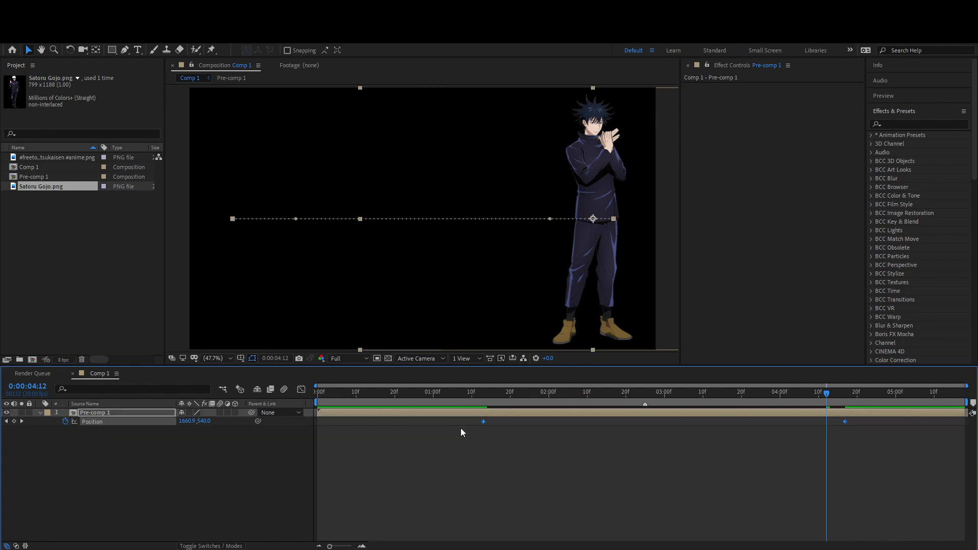
key("F9")
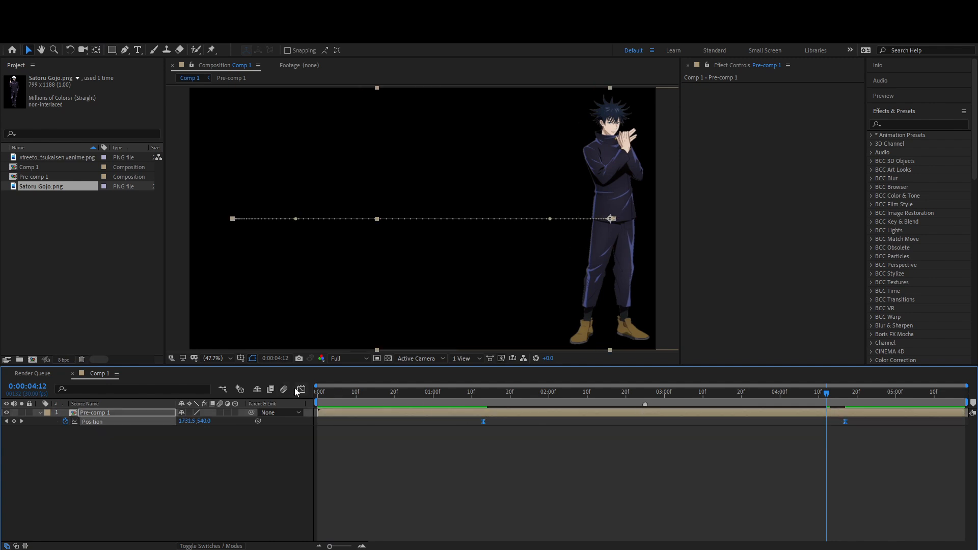
Reshape the Position speed graph into a sharp peak at the image change at 0:00:02:25 and preview the slide.
left_click(645, 394)
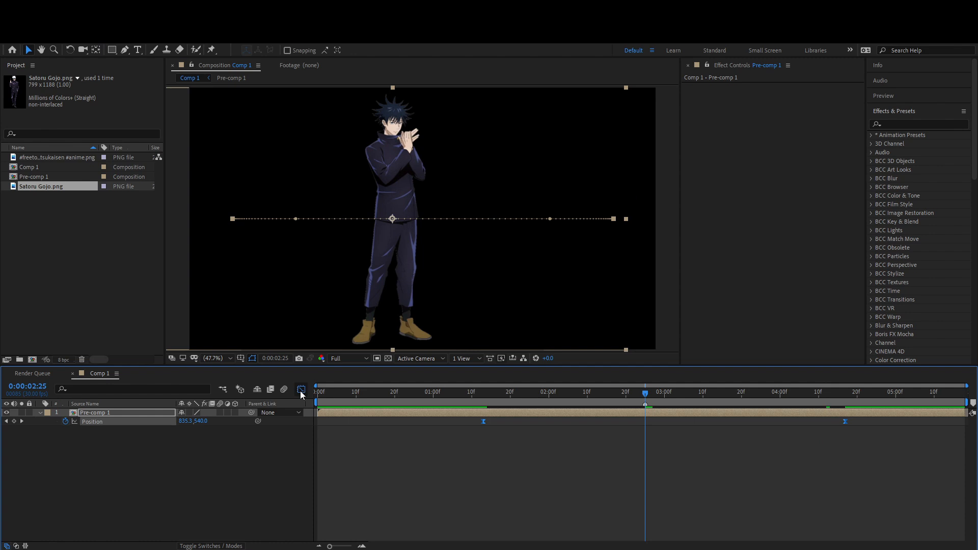
left_click(301, 389)
left_click(564, 536)
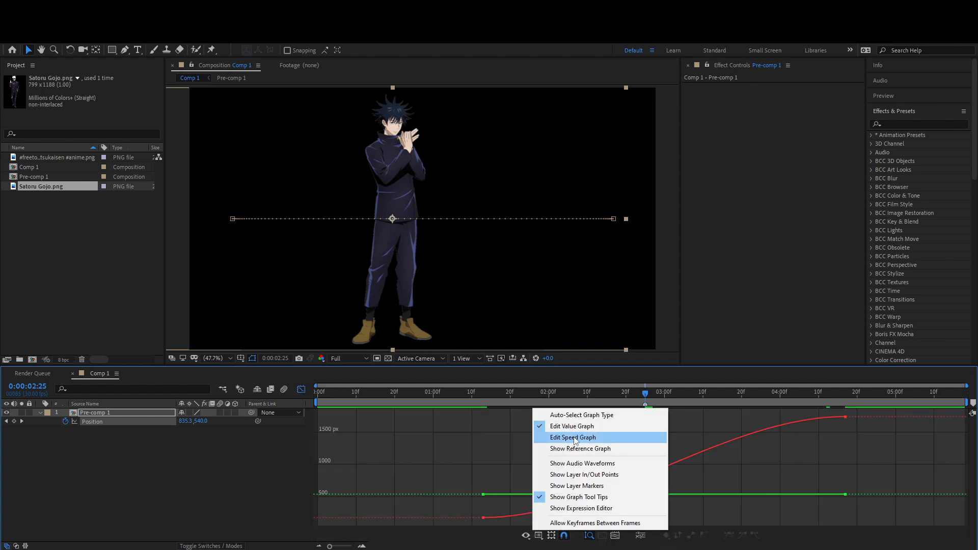
left_click(576, 439)
left_click_drag(873, 525, 784, 463)
left_click_drag(787, 518, 687, 520)
left_click_drag(545, 520, 625, 521)
left_click_drag(688, 518, 662, 521)
left_click_drag(545, 395, 449, 407)
key("space")
key("space")
key("space")
key("space")
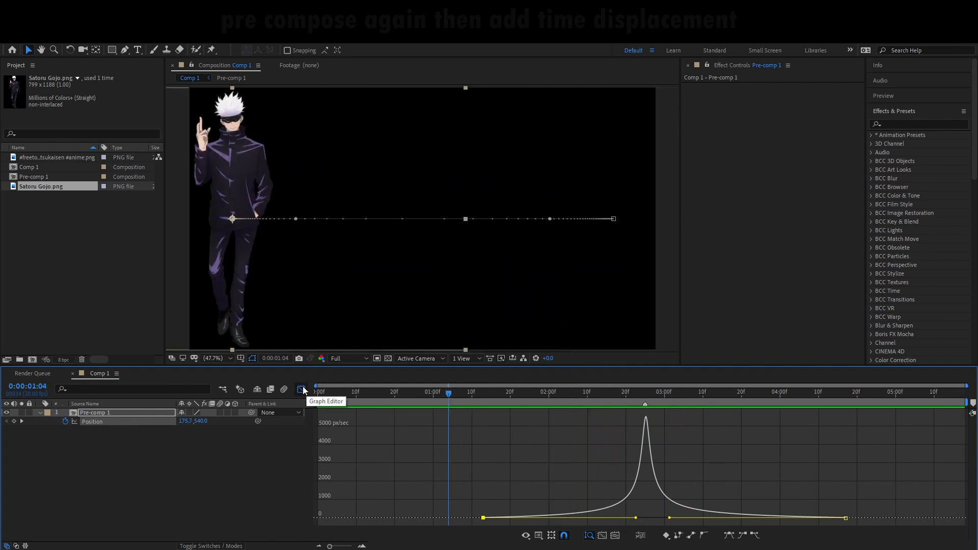
Pre-compose the animated layer again, moving all attributes into the new composition.
left_click(301, 389)
right_click(454, 416)
left_click(497, 371)
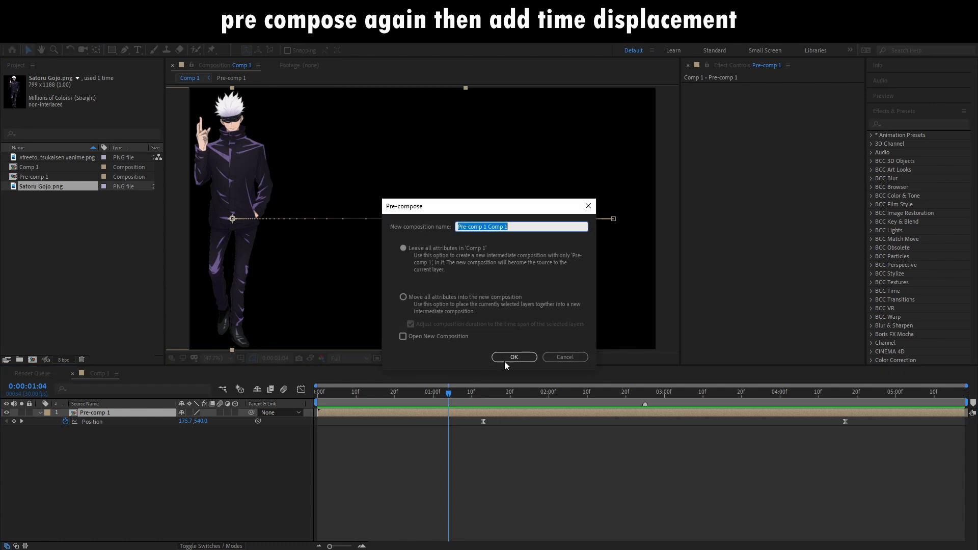
left_click(501, 355)
left_click_drag(460, 393, 457, 406)
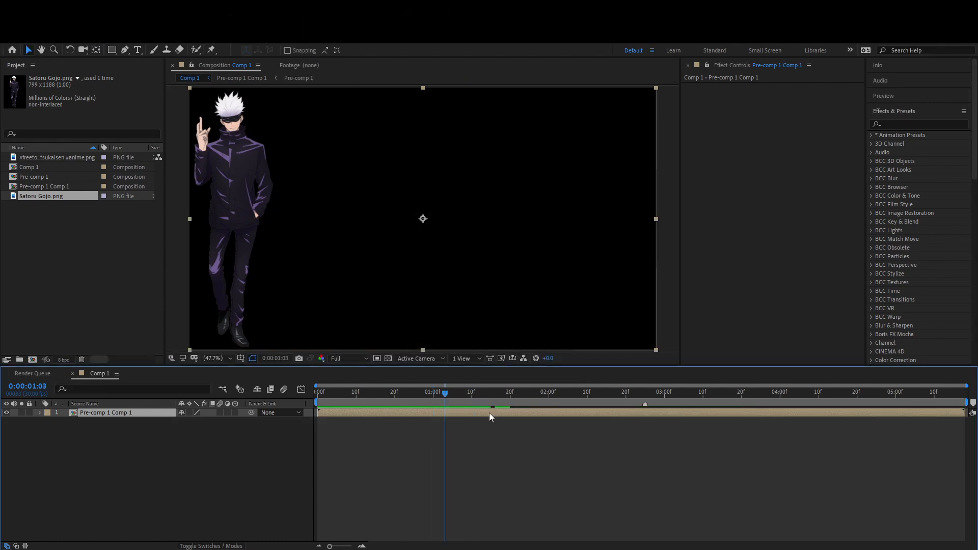
Apply the Time Displacement effect to the nested pre-comp and set its Max Displacement Time to 0.1.
left_click(897, 123)
type("time di")
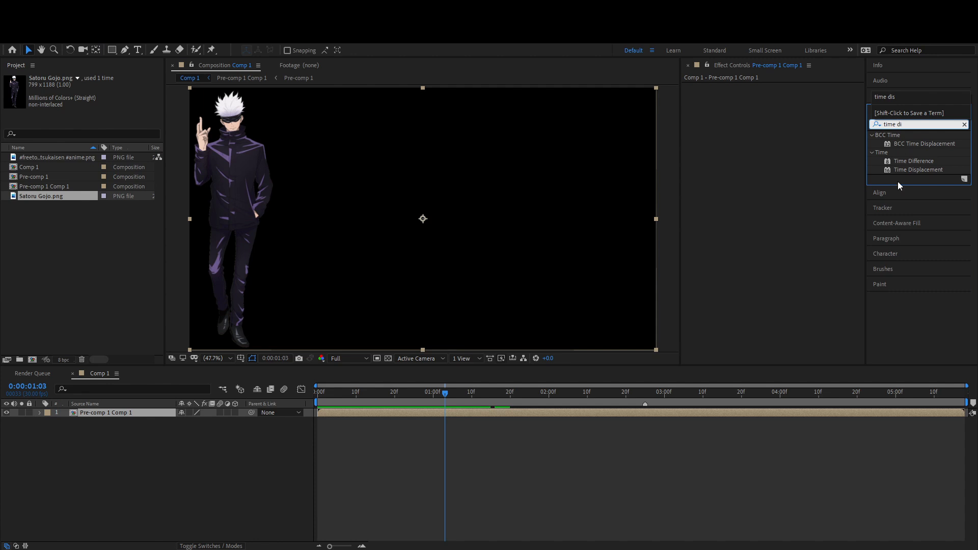
left_click_drag(919, 170, 759, 128)
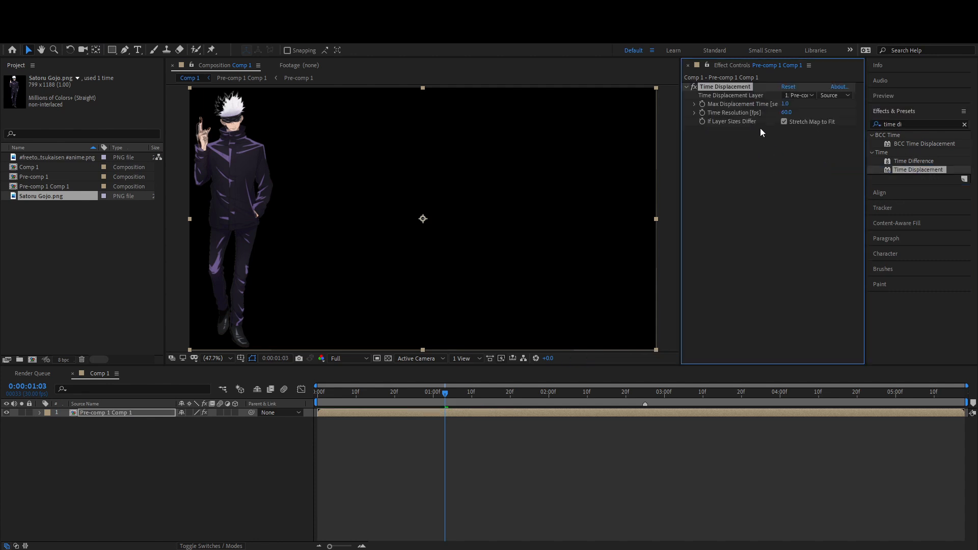
left_click(785, 104)
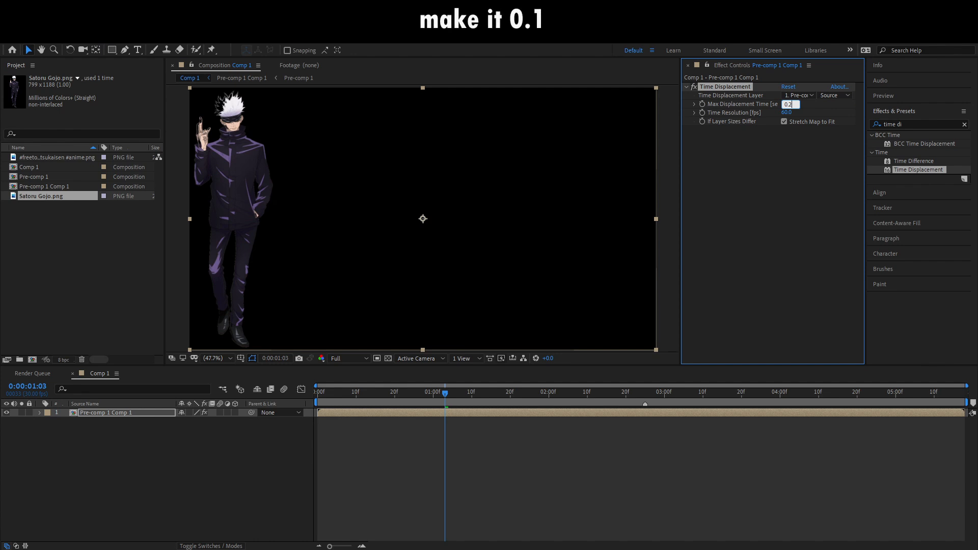
type("0.1")
key("Return")
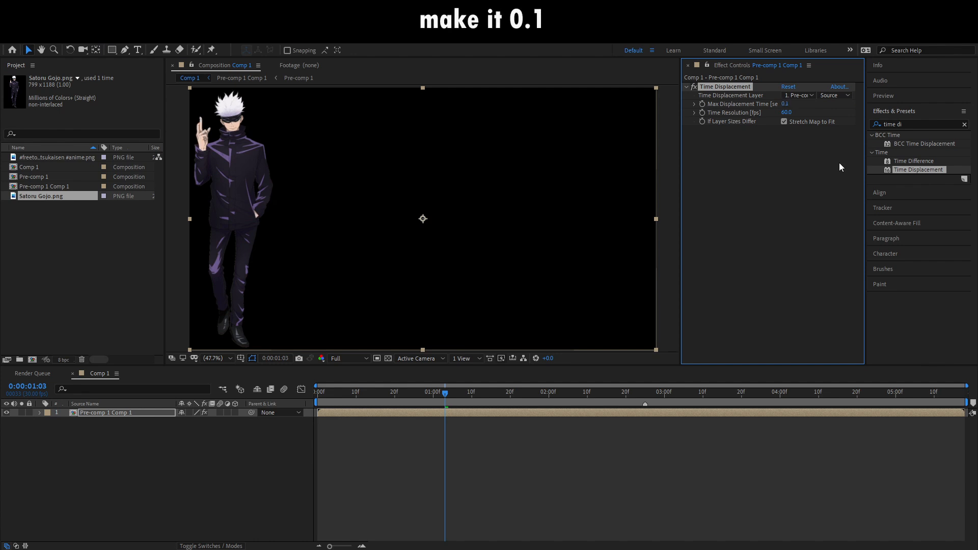
Add a white 1920 x 1080 px solid layer and place it below the pre-comp.
left_click_drag(445, 394, 468, 405)
right_click(543, 449)
mouse_move(607, 338)
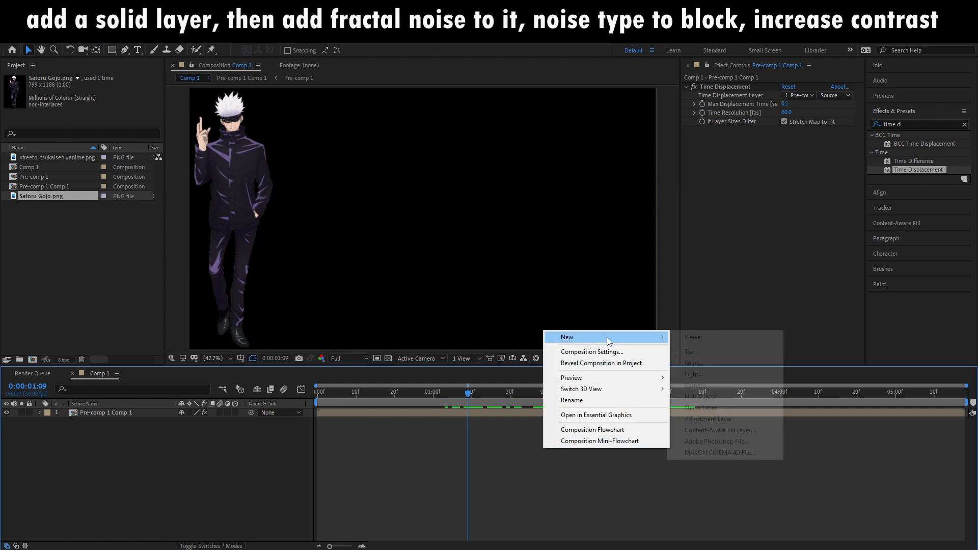
left_click(717, 364)
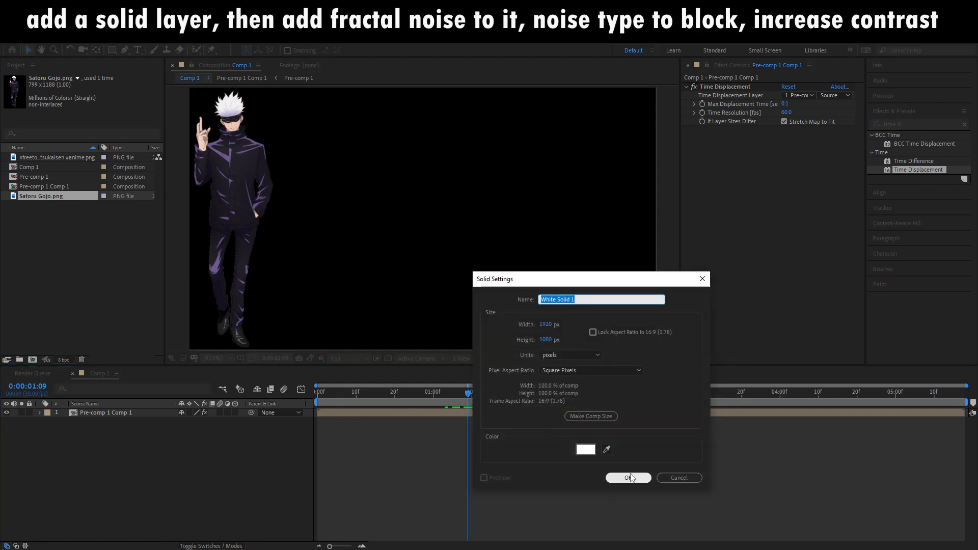
left_click(629, 477)
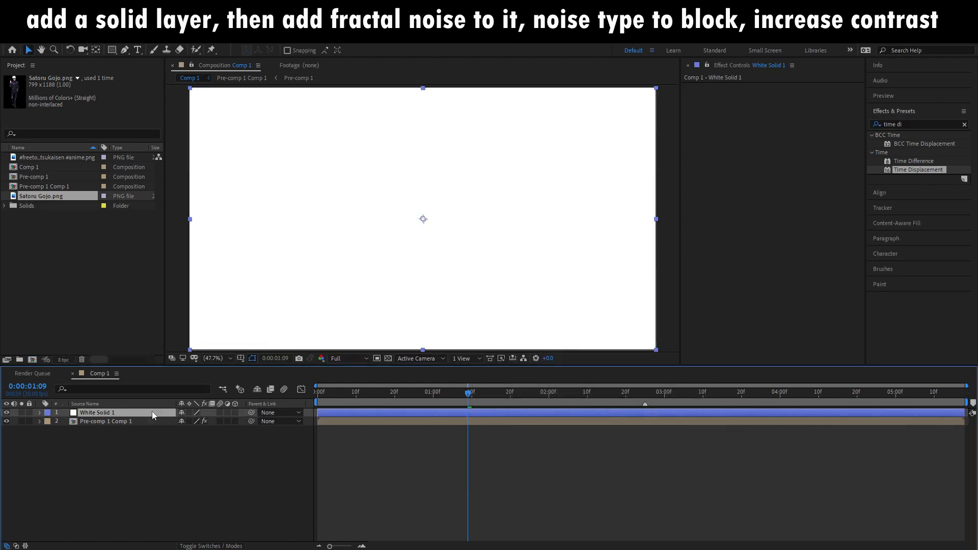
left_click_drag(153, 415, 147, 439)
Apply the Fractal Noise effect to the white solid.
double_click(901, 124)
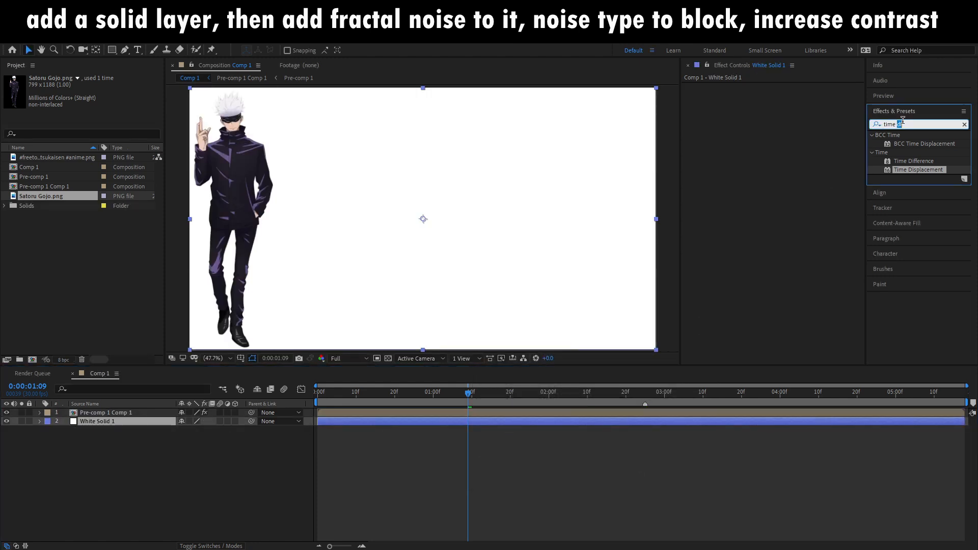
type("fract")
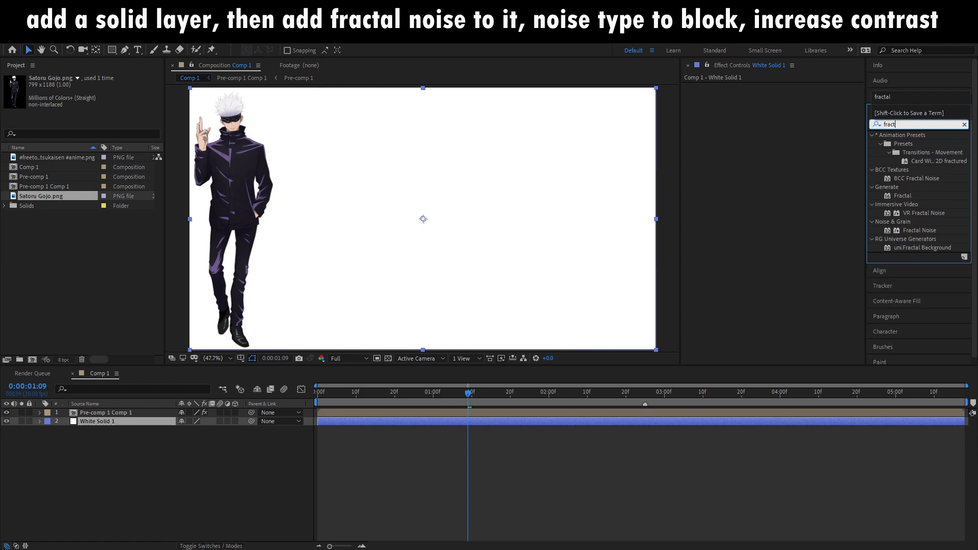
left_click(914, 231)
left_click_drag(911, 230, 522, 424)
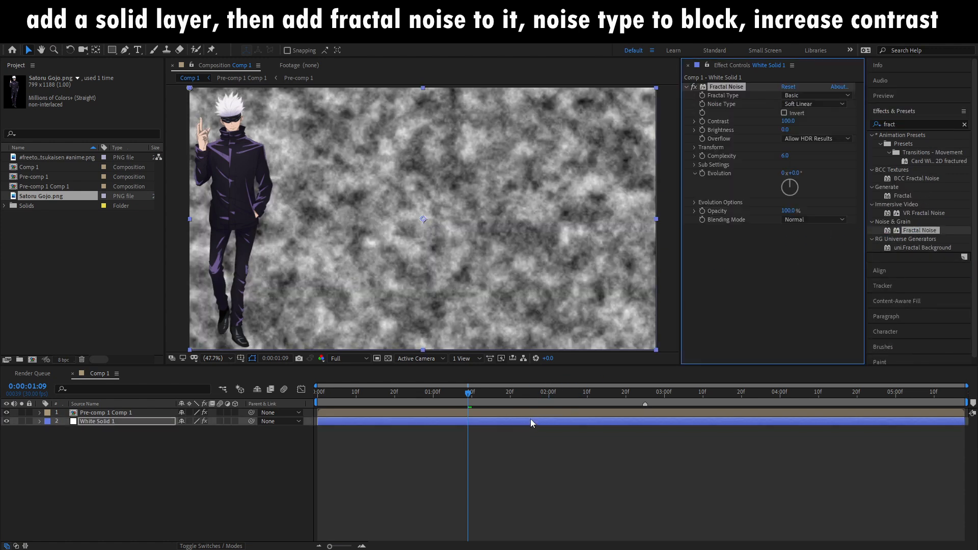
Set the Fractal Noise type to Block and raise its contrast to 221.
left_click(801, 103)
left_click(803, 116)
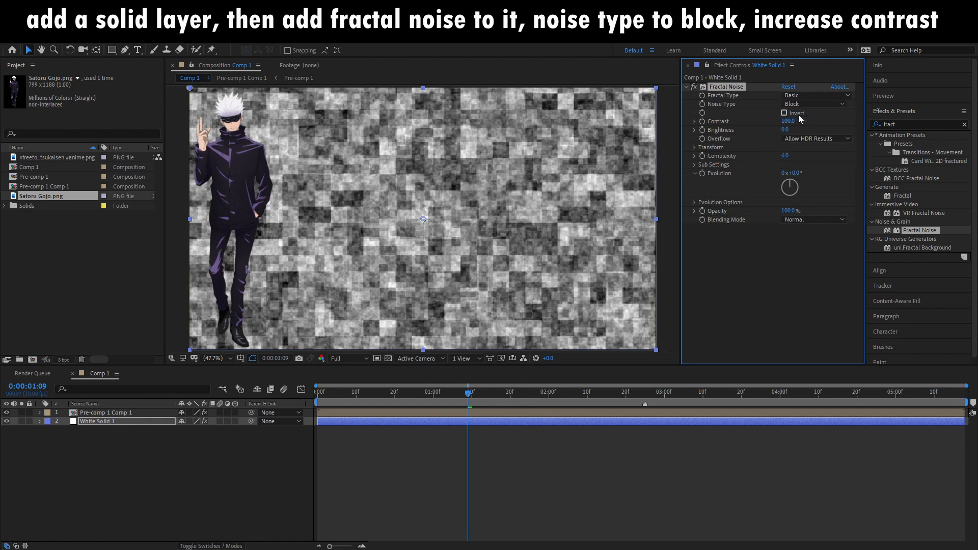
left_click_drag(789, 124, 844, 122)
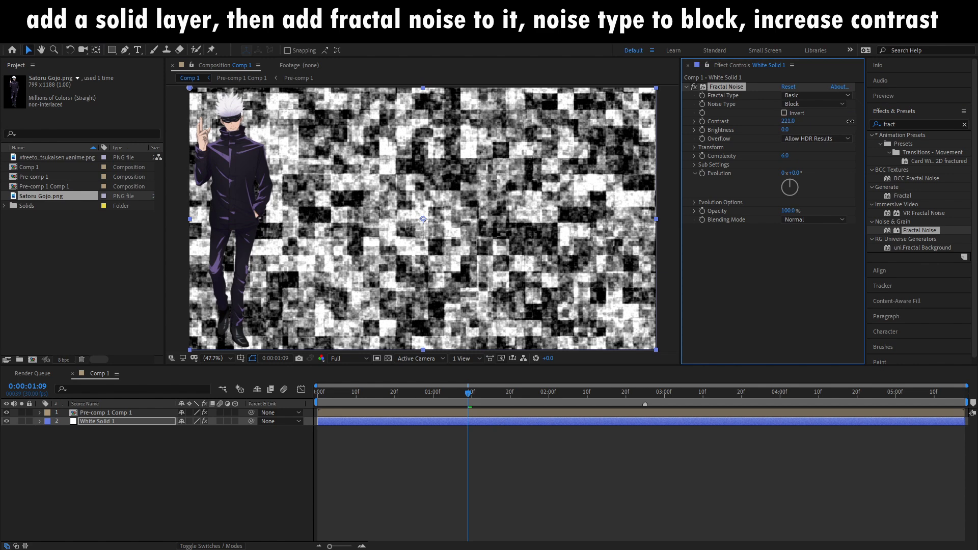
Set the Fractal Noise scale to 127 and its complexity to 2.
left_click(695, 147)
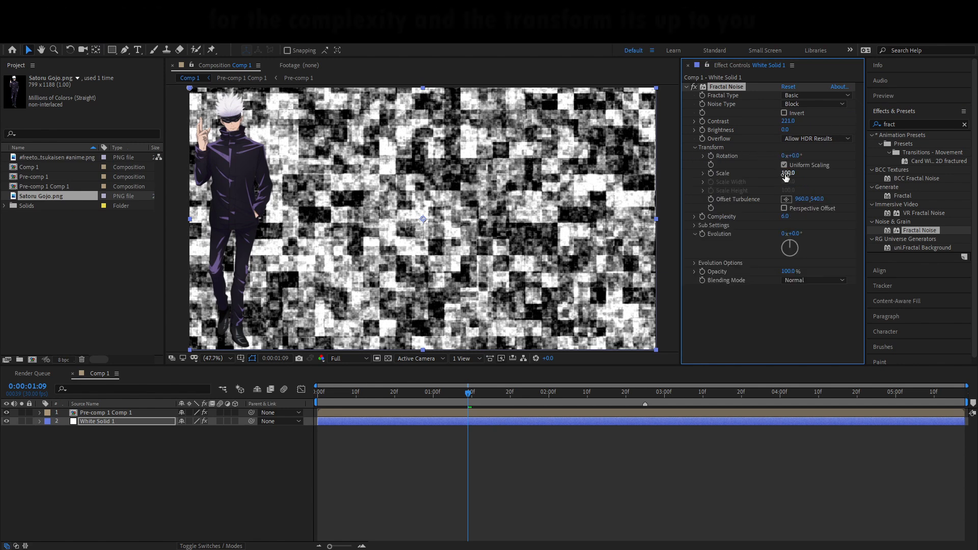
left_click_drag(788, 173, 800, 178)
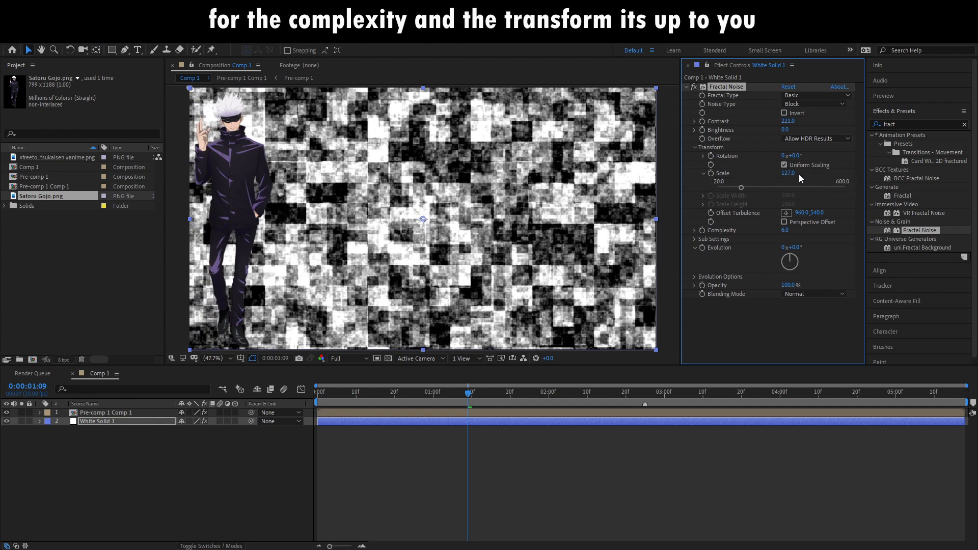
left_click(695, 147)
left_click(785, 156)
type("2")
key("Return")
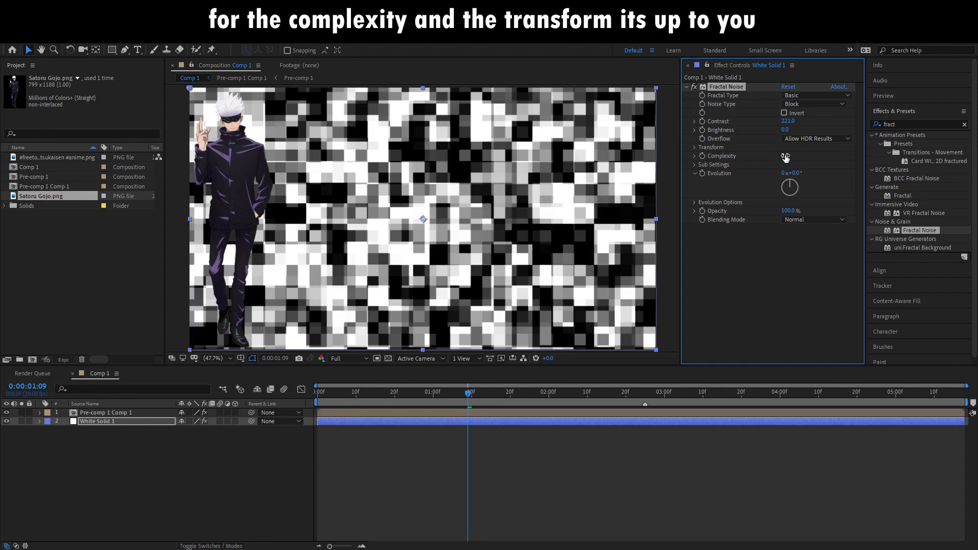
Enlarge the Fractal Noise scale further and set its Evolution to 50°.
left_click(694, 148)
left_click_drag(794, 173, 819, 174)
left_click(695, 147)
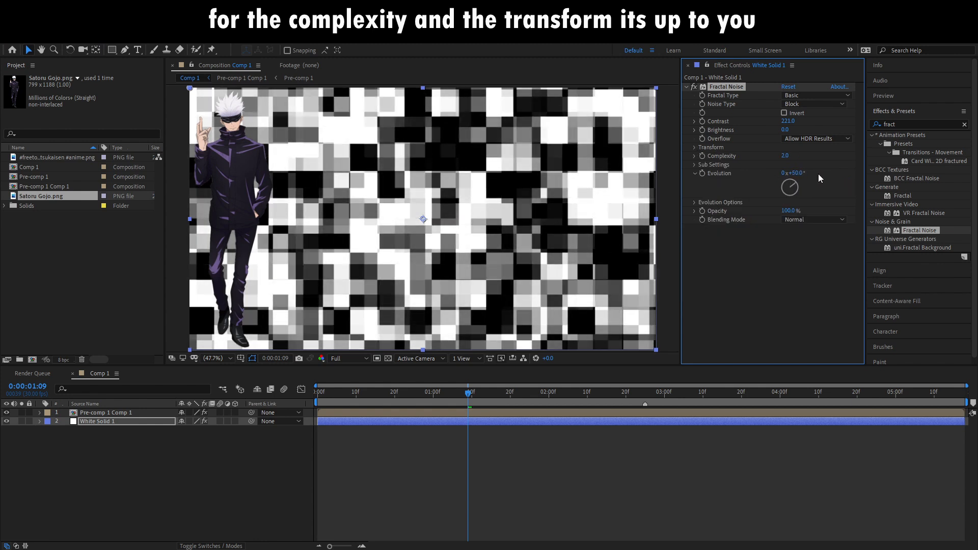
Hide the white solid and set the pre-comp's Time Displacement layer to White Solid 1, using Effects & Masks.
left_click(7, 422)
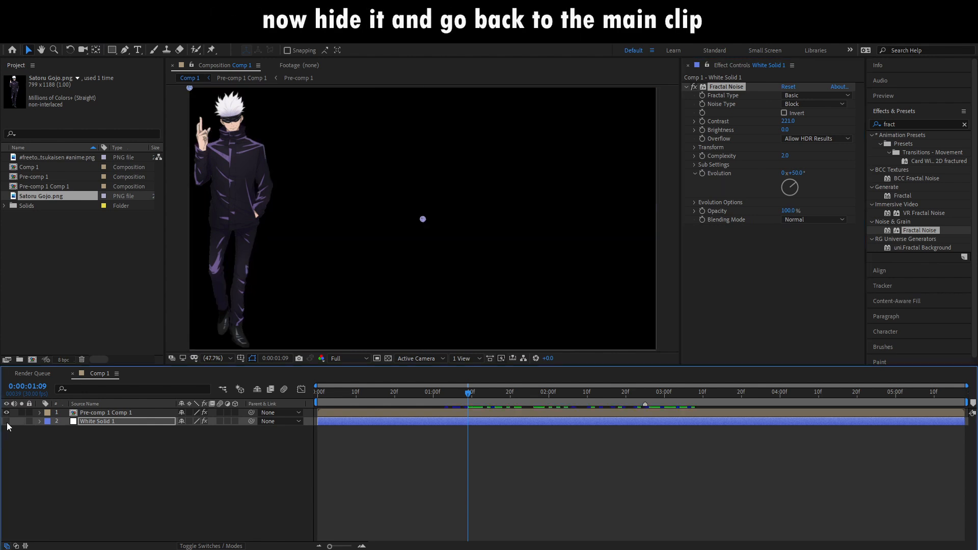
left_click(76, 413)
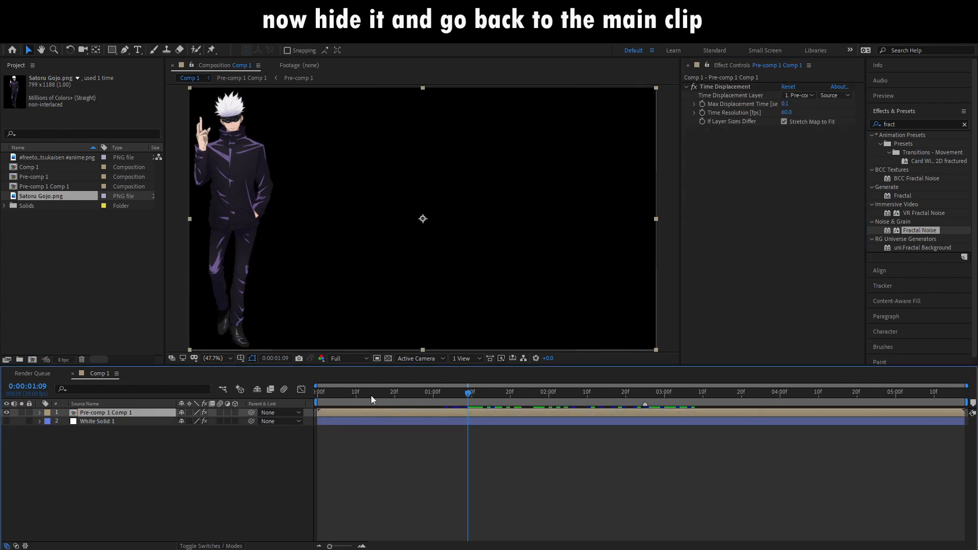
left_click(808, 96)
left_click(823, 134)
left_click(828, 96)
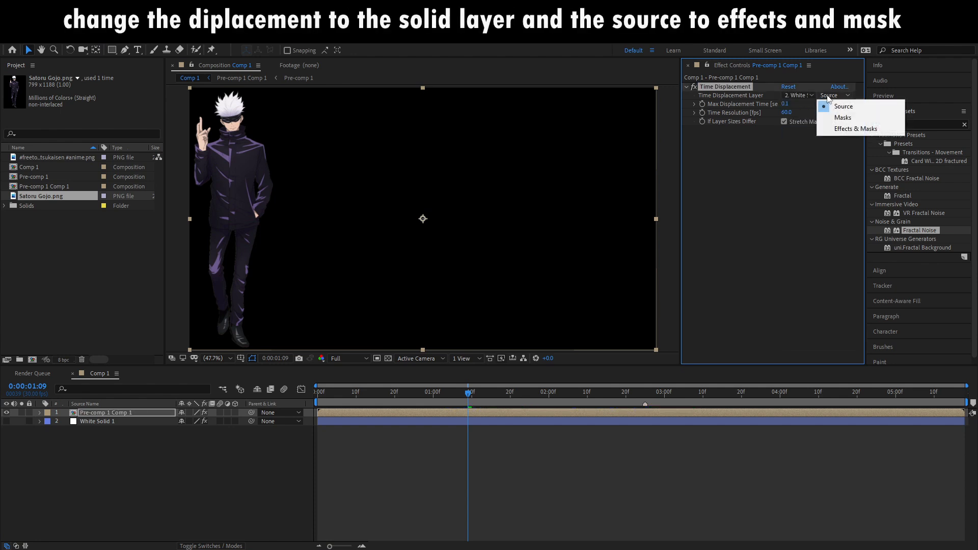
left_click(855, 129)
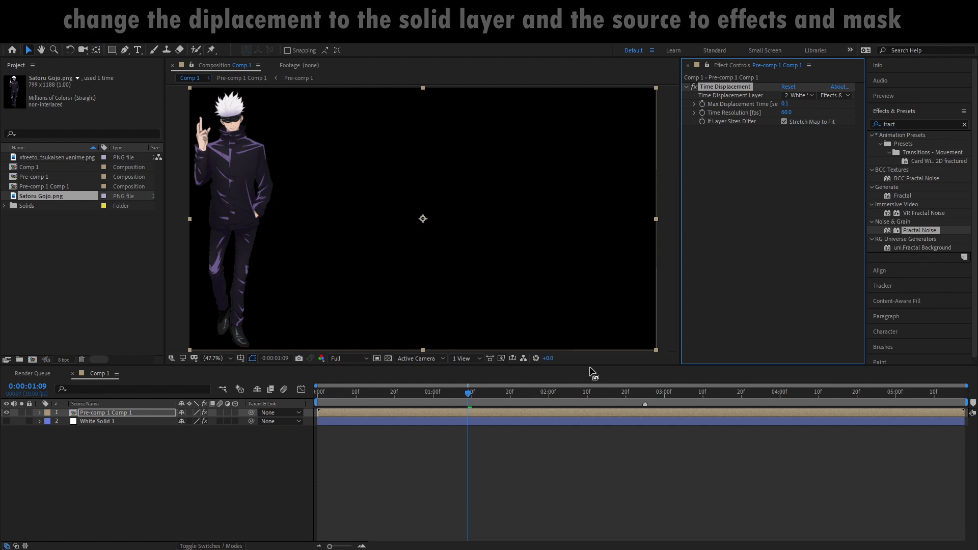
Move to 0:00:01:29 and duplicate both the Pre-comp 1 Comp 1 layer and White Solid 1.
left_click_drag(458, 401, 549, 421)
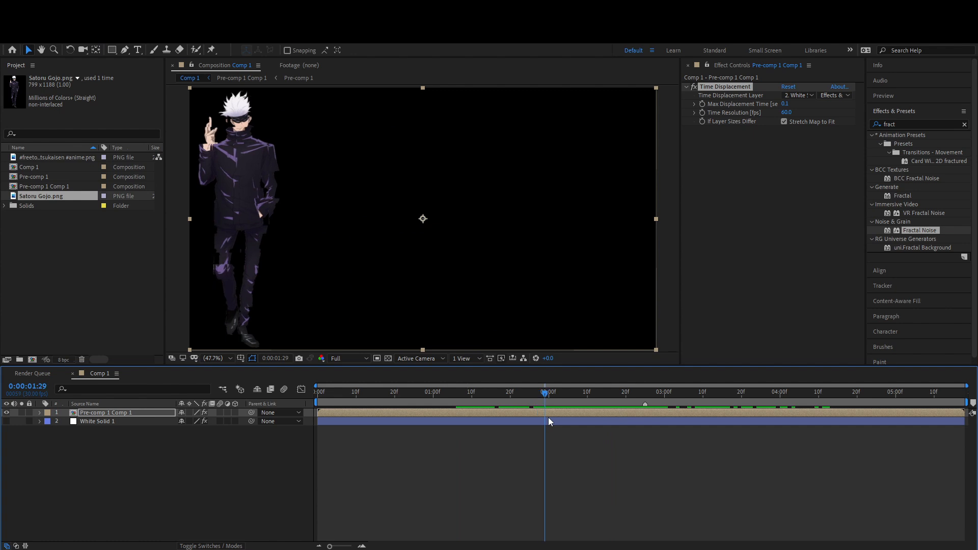
left_click(544, 412)
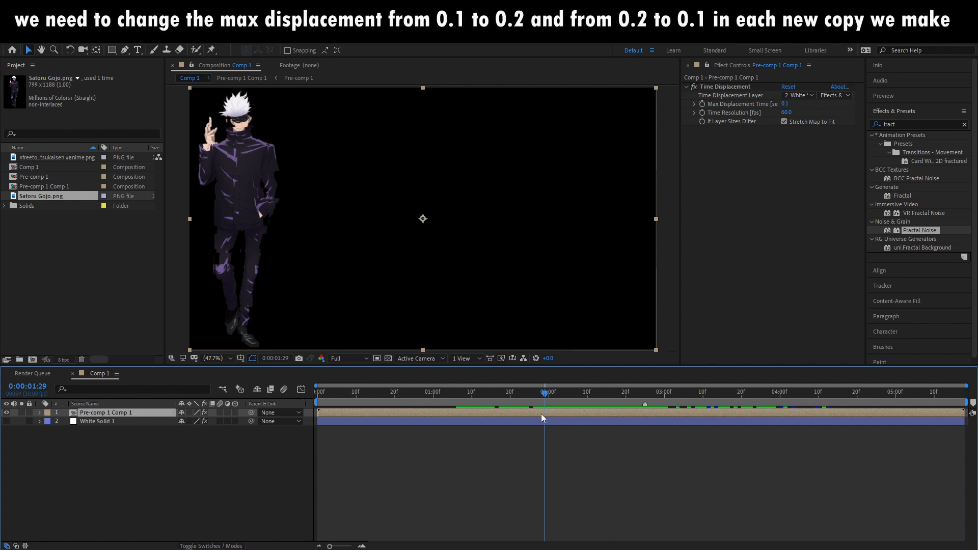
key("ctrl+d")
left_click(536, 428)
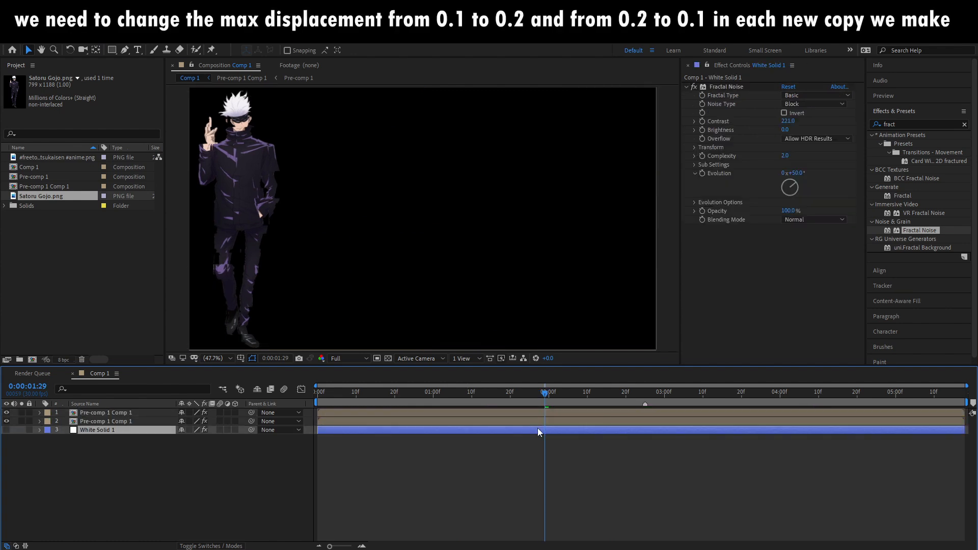
key("ctrl+d")
left_click(533, 422)
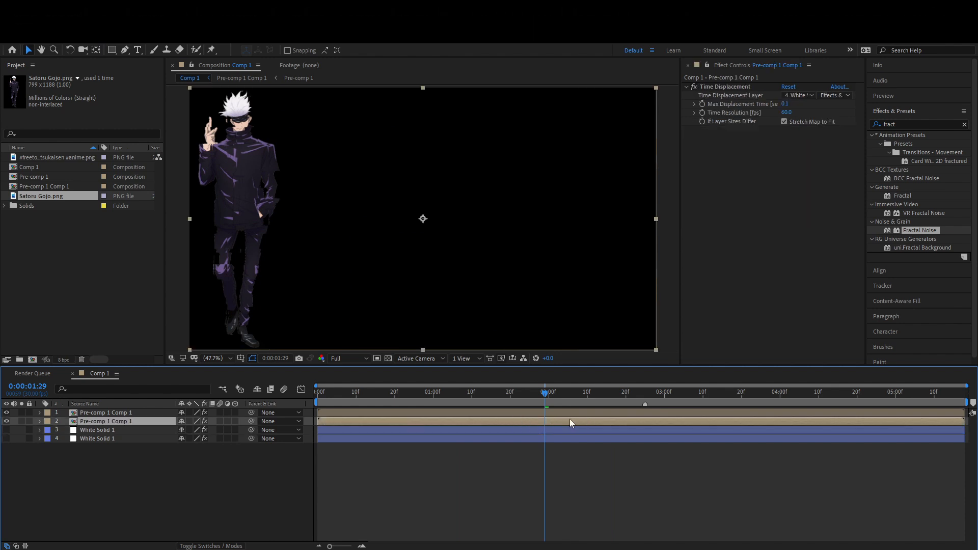
Set the lower pre-comp's Time Displacement layer to 3. White Solid 1 and apply a red Fill effect to it.
left_click(798, 96)
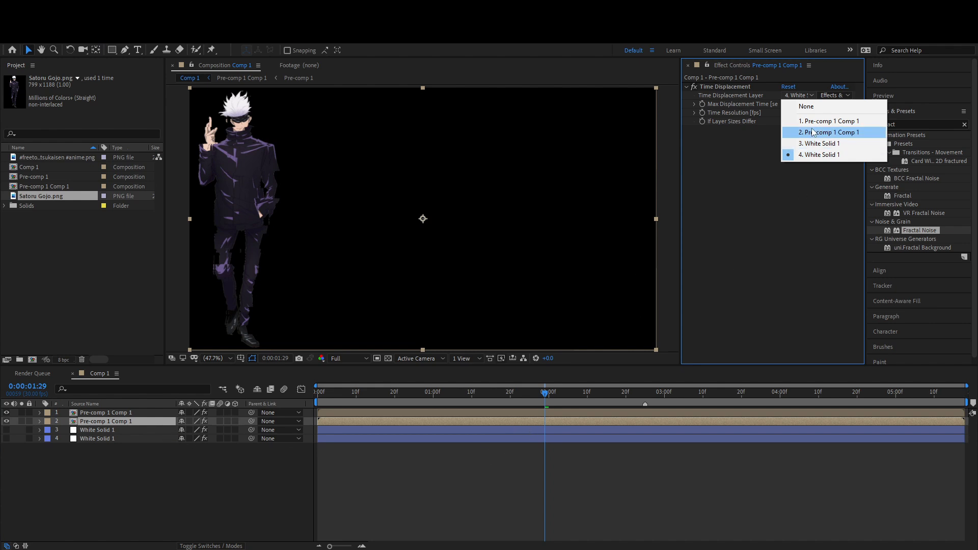
left_click(813, 144)
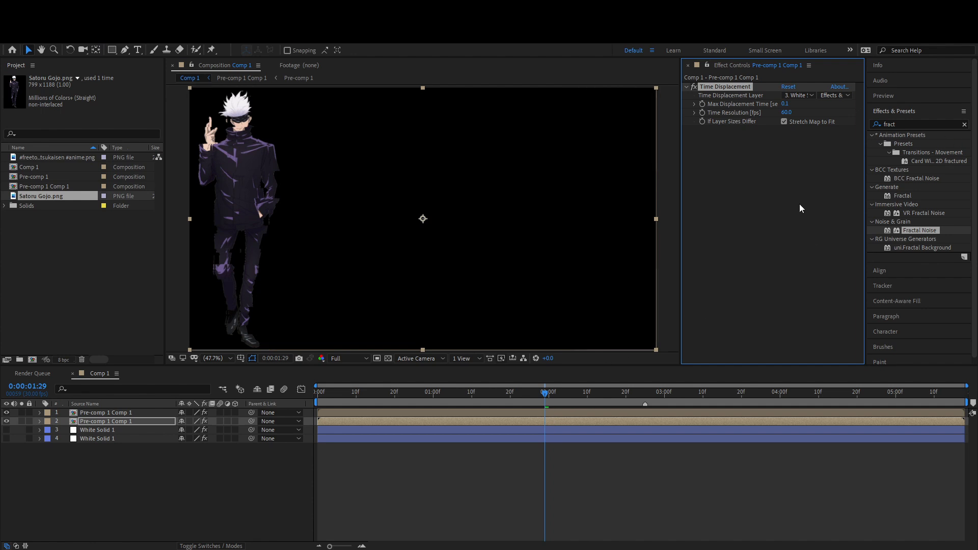
left_click(908, 123)
type("fill")
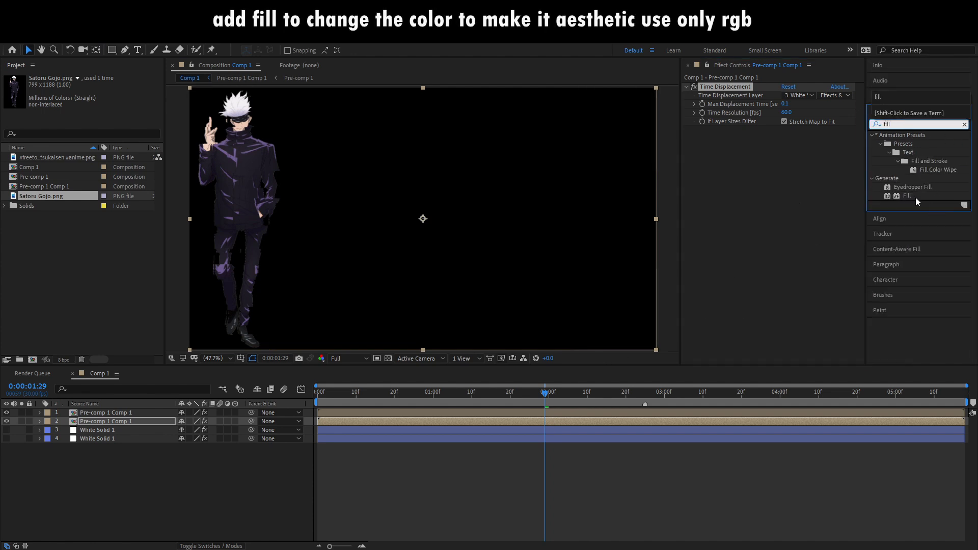
left_click_drag(915, 199, 785, 189)
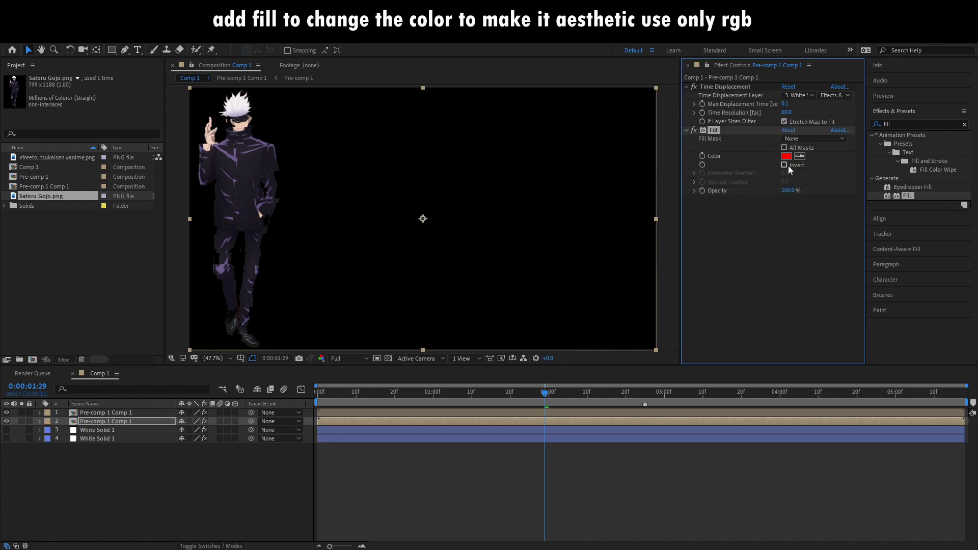
Move to 0:00:02:19 and set the lower pre-comp's Max Displacement Time to 0.2.
left_click_drag(551, 399, 622, 399)
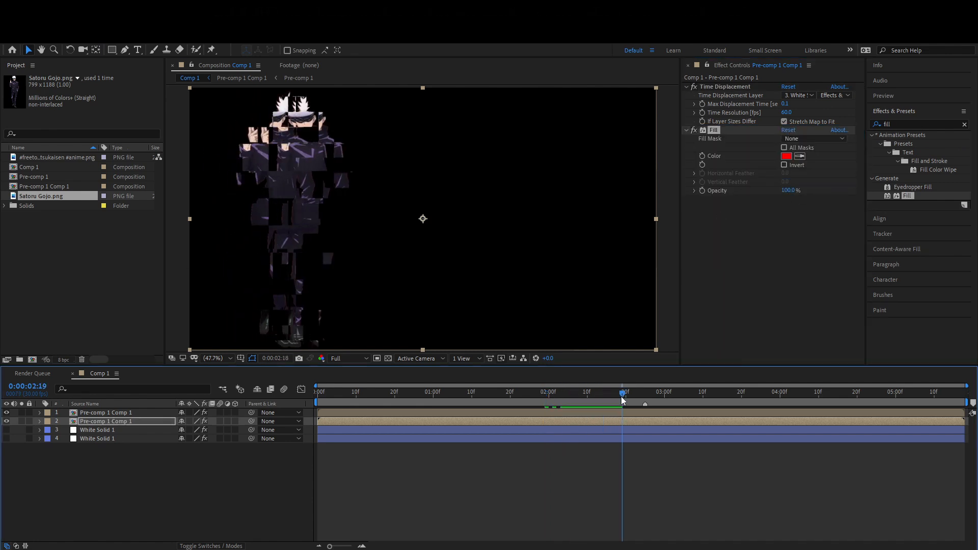
left_click(785, 103)
type("0.2")
key("Return")
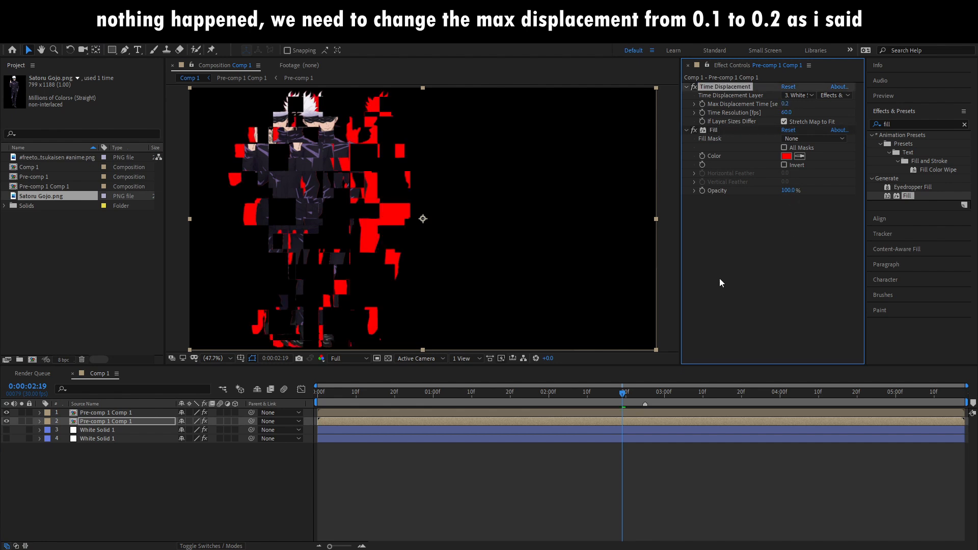
left_click(650, 438)
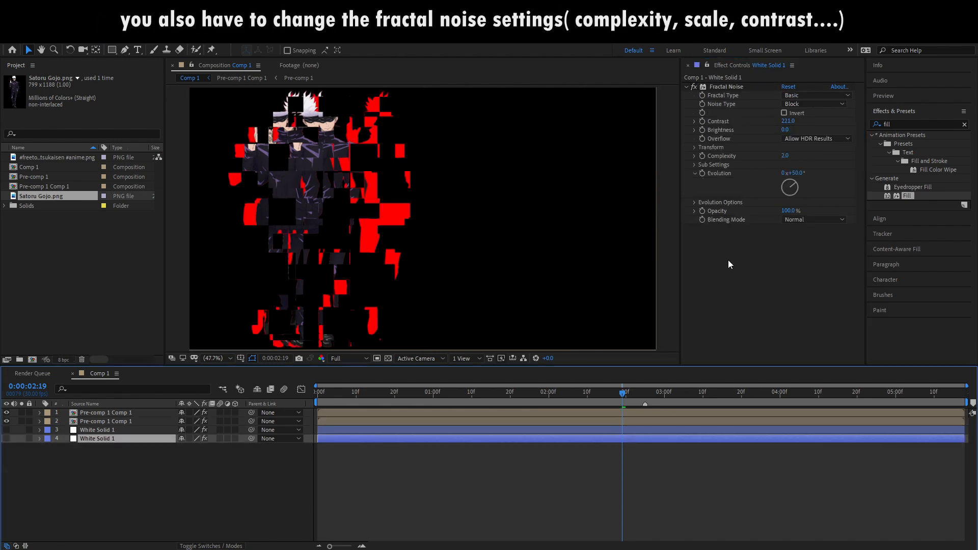
left_click_drag(786, 156, 816, 155)
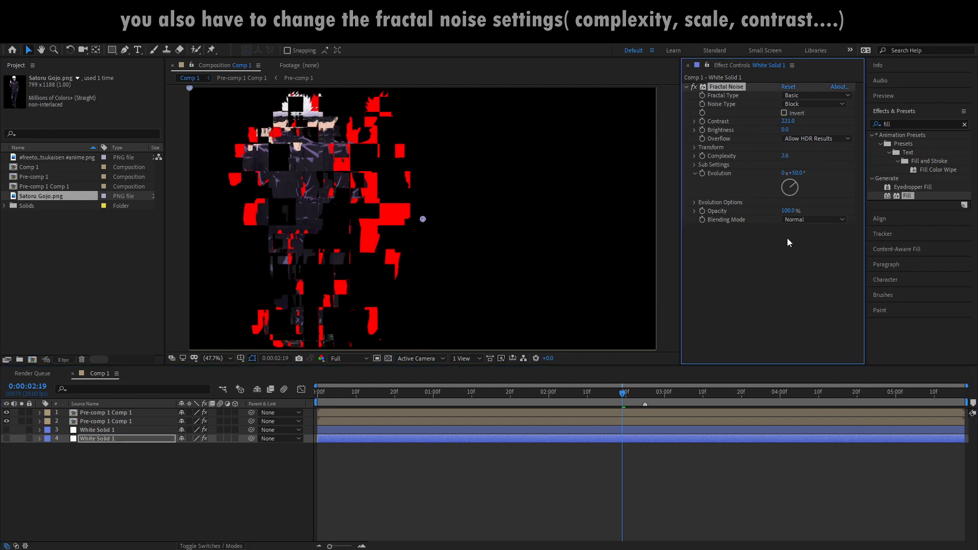
key("ctrl+z")
On the layer 3 white solid, set Fractal Noise complexity to 2.4, rotation to 33° and Evolution to 221°, adjusting its scale as well.
left_click(620, 429)
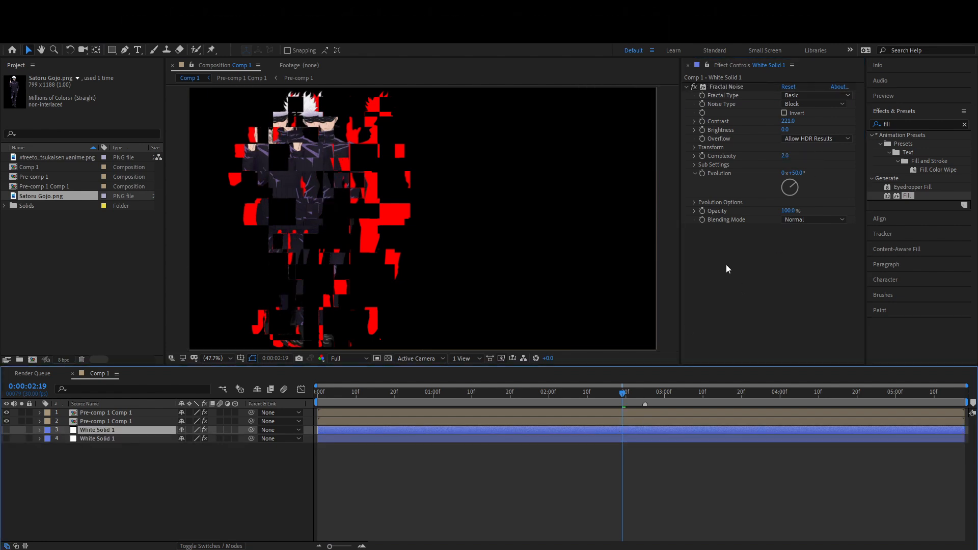
left_click_drag(786, 157, 804, 155)
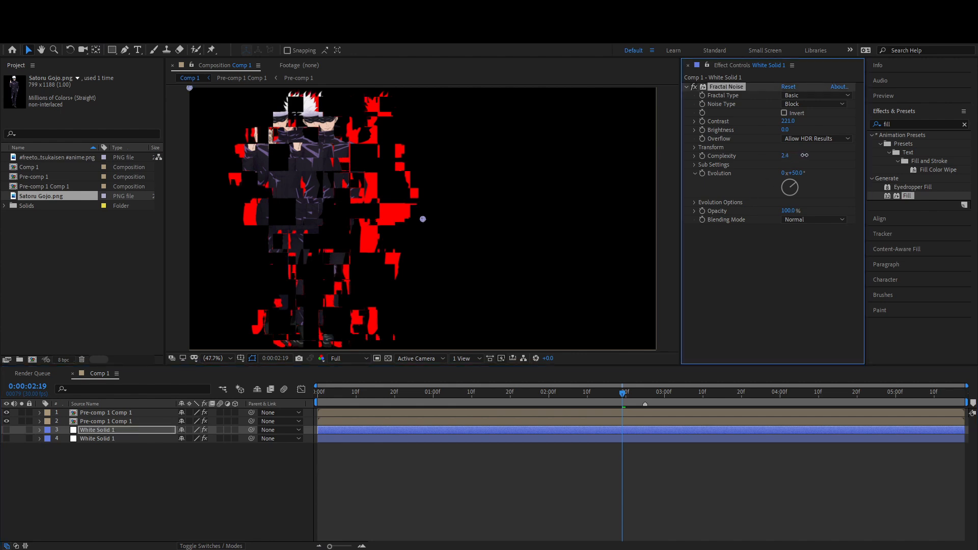
left_click(695, 147)
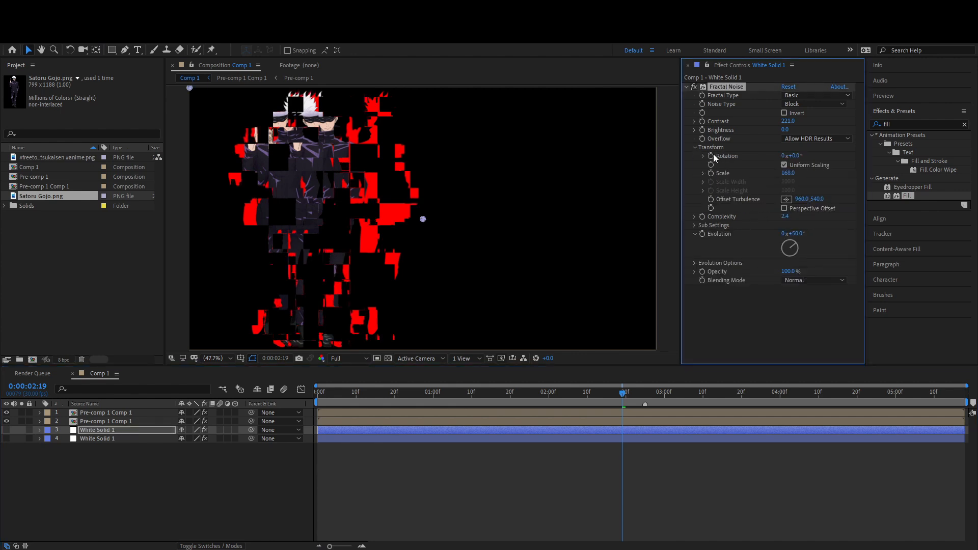
mouse_move(793, 174)
left_mouse_down()
mouse_move(784, 174)
mouse_move(801, 175)
left_mouse_up()
mouse_move(804, 175)
left_mouse_down()
mouse_move(792, 155)
mouse_move(779, 164)
mouse_move(818, 162)
left_mouse_up()
left_click(695, 148)
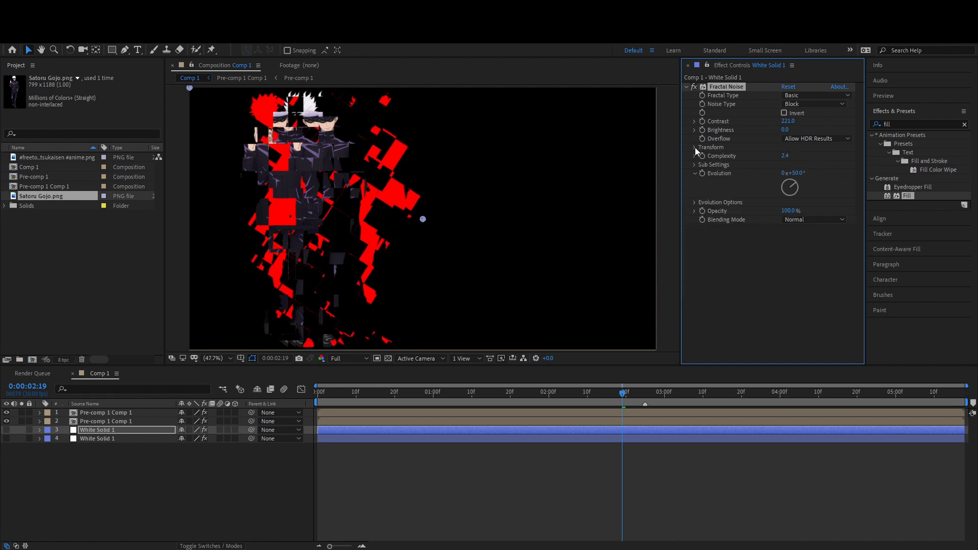
left_click_drag(798, 175, 882, 170)
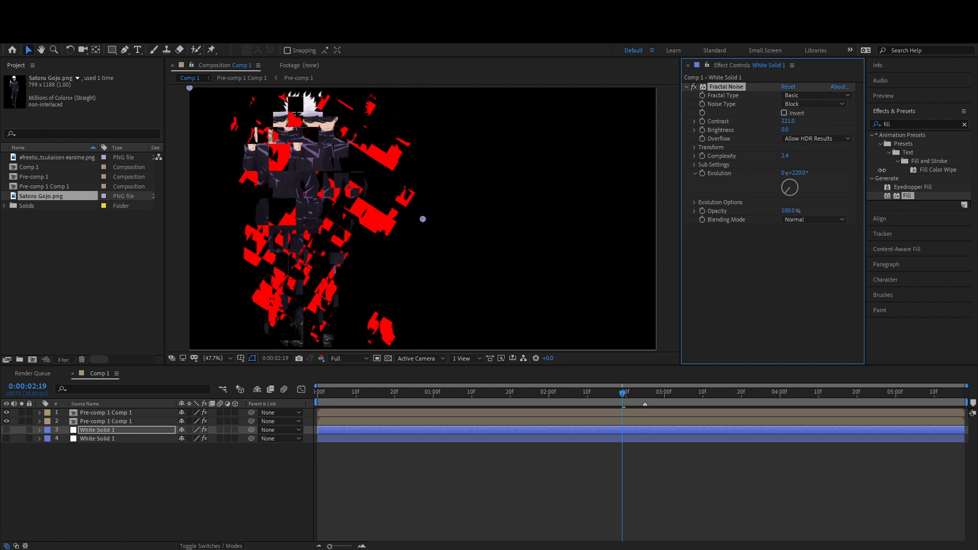
Duplicate the red-filled pre-comp and the white solid that displaces it.
left_click(611, 422)
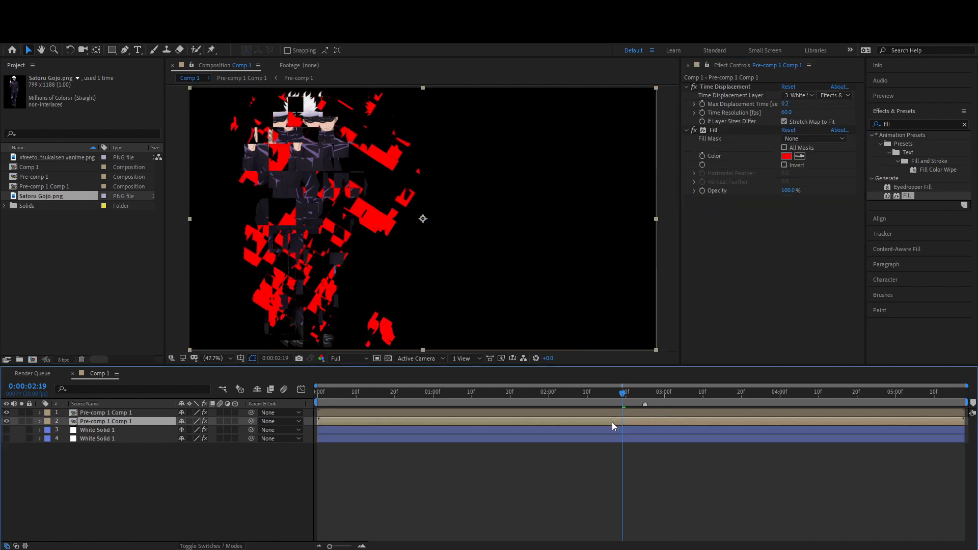
key("ctrl+d")
left_click(625, 438)
key("ctrl+d")
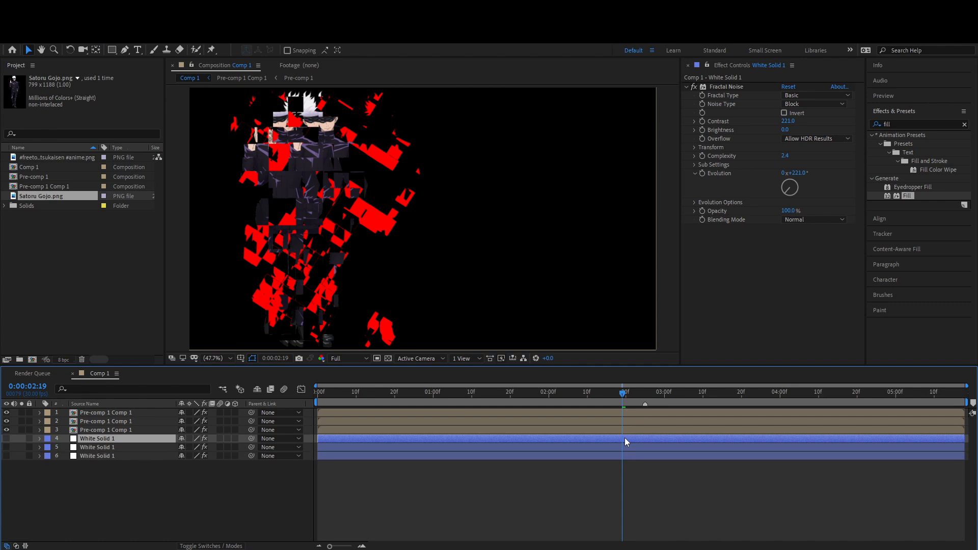
Set the Max Displacement Time of the lowest pre-comp copy to 0.1.
left_click(633, 430)
left_click(786, 155)
left_click(626, 299)
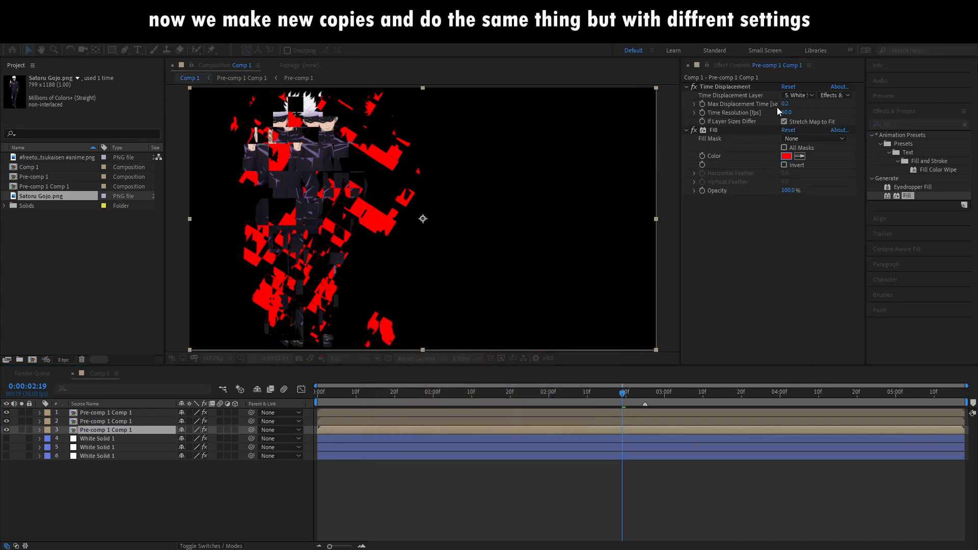
left_click(785, 104)
type("0.1")
key("Return")
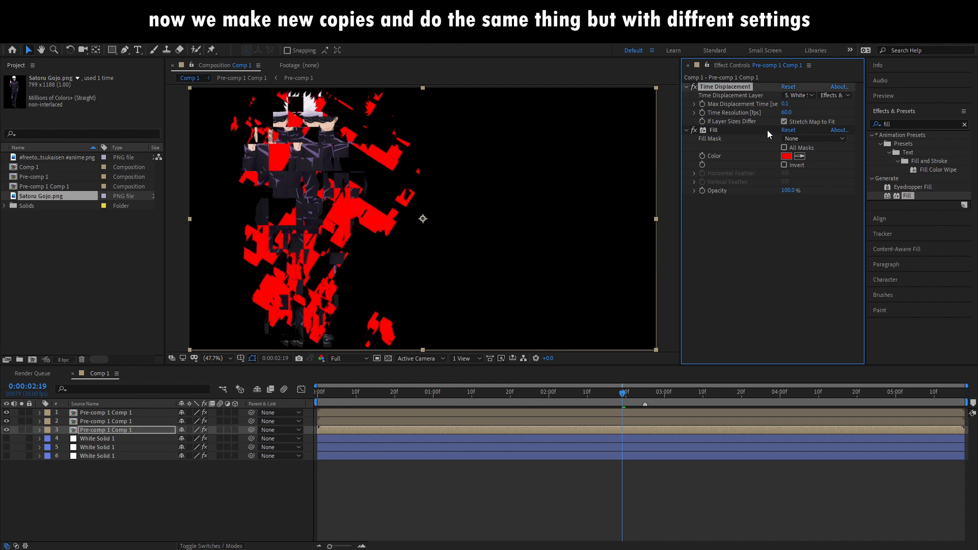
Change the Fill colour of the lowest pre-comp copy to blue (0018FF).
left_click(790, 157)
left_click(518, 359)
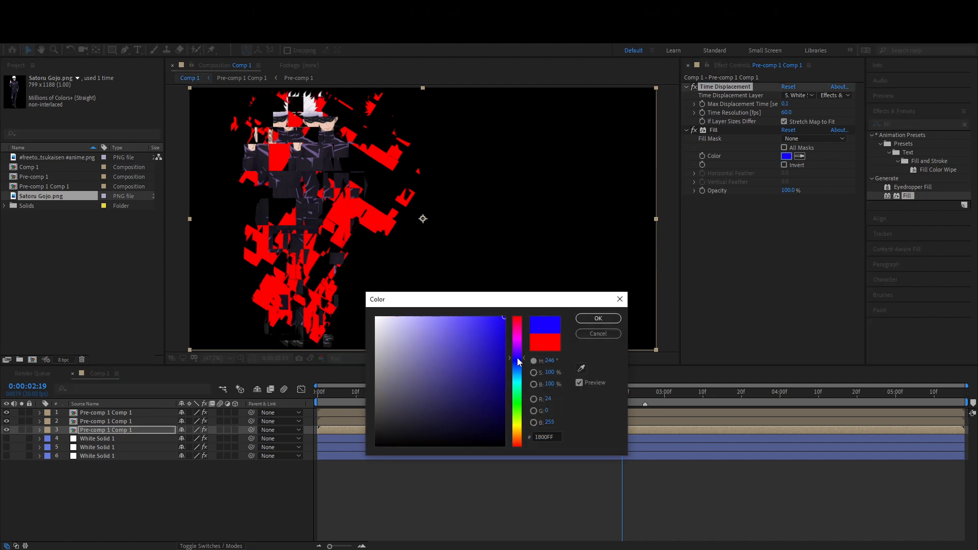
left_click(518, 362)
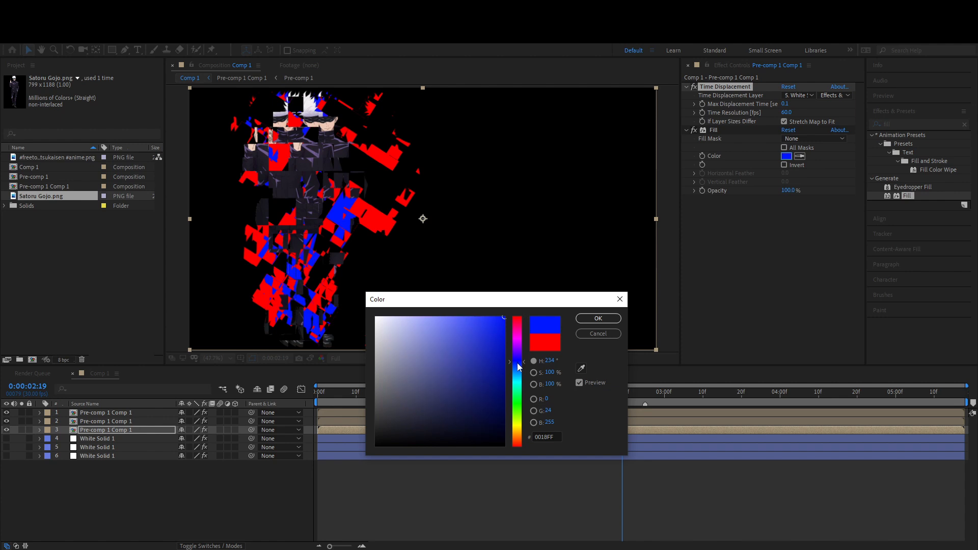
left_click(598, 319)
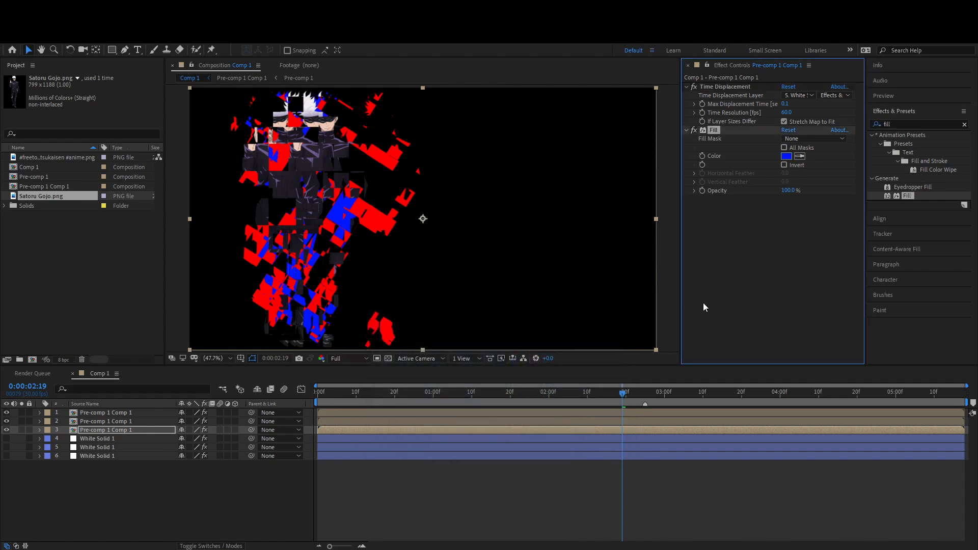
Set the Fractal Noise complexity to 3 and scale to 205 on the layer 4 white solid.
left_click(606, 439)
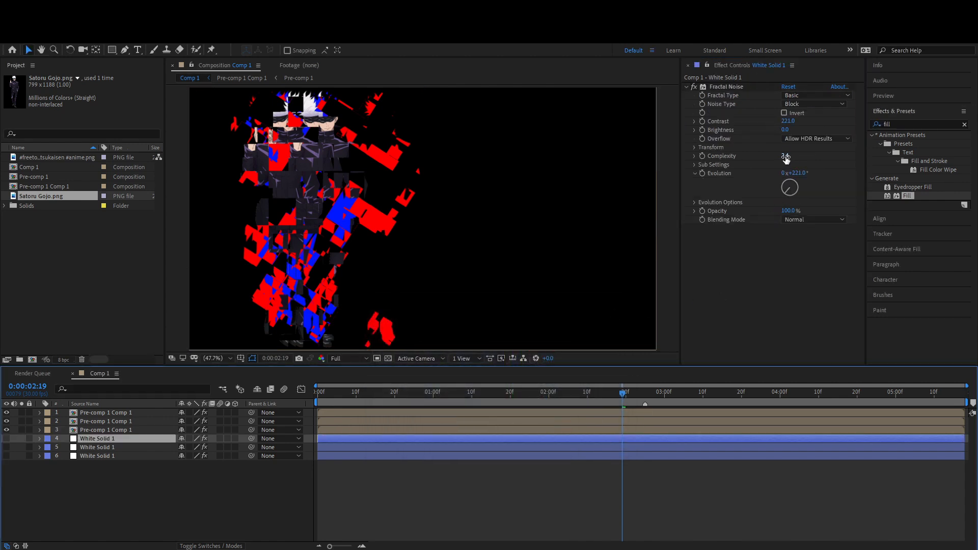
left_click_drag(786, 158, 793, 158)
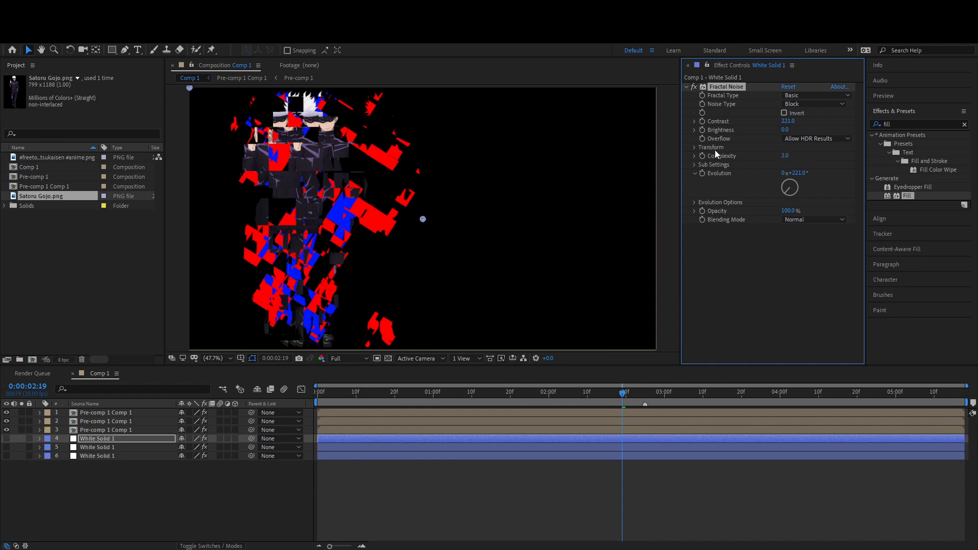
left_click(695, 148)
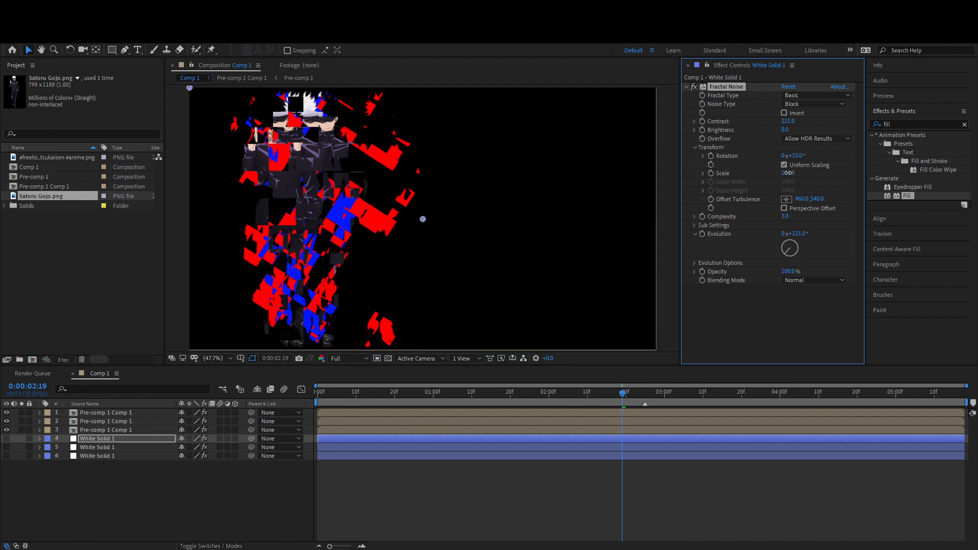
left_click_drag(788, 174, 800, 172)
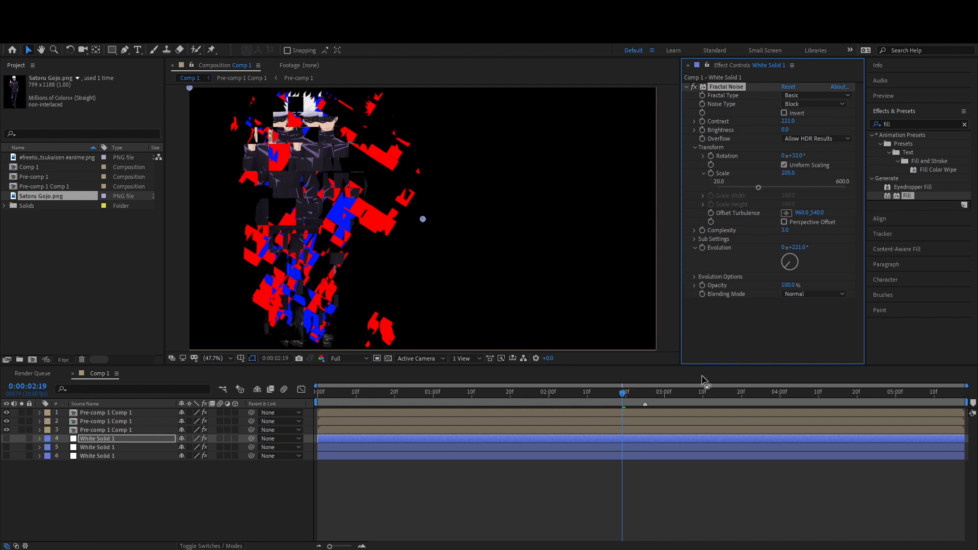
Set the blue-filled pre-comp's Time Displacement layer to 4. White Solid 1.
left_click(662, 430)
left_click(797, 96)
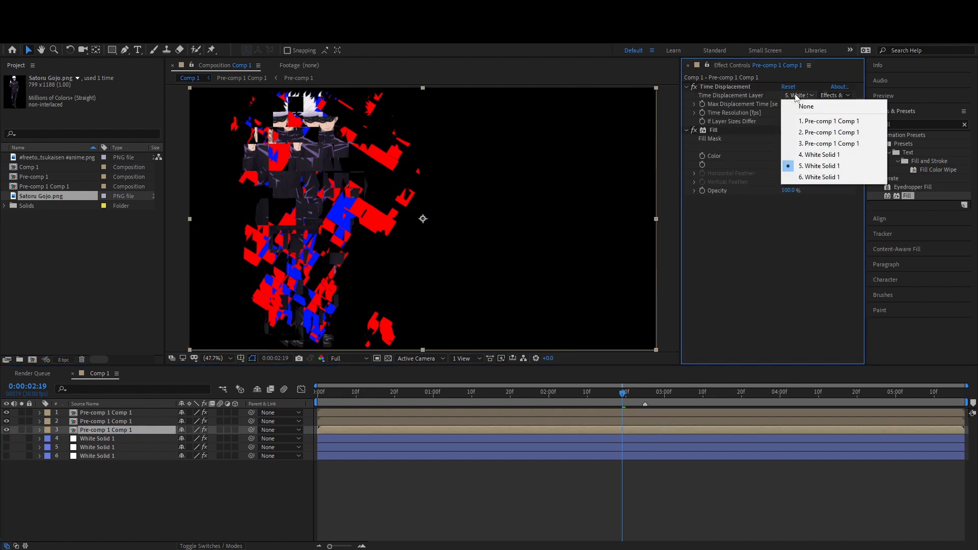
left_click(821, 154)
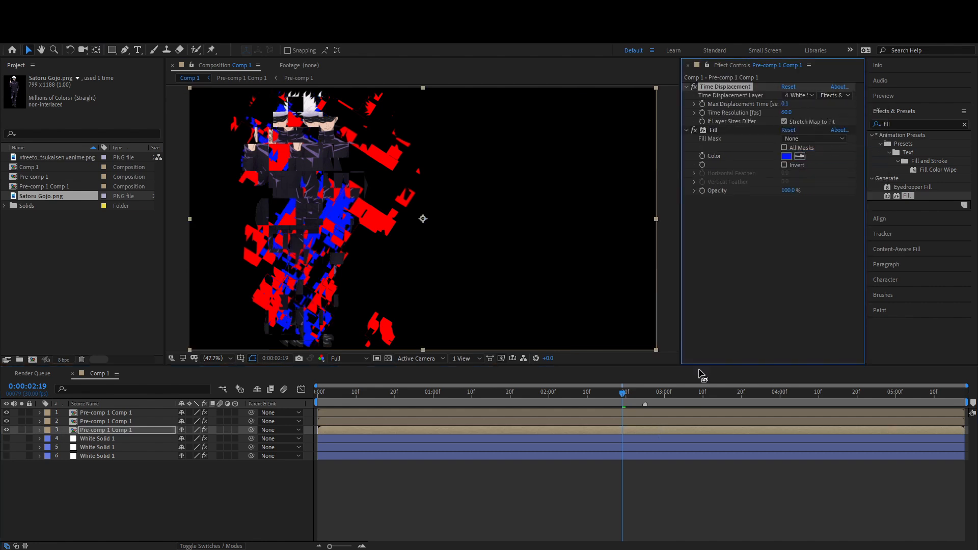
Refine the layer 4 white solid's Fractal Noise to scale 222, rotation 6° and complexity 3.3.
left_click(641, 440)
left_click_drag(788, 174, 790, 161)
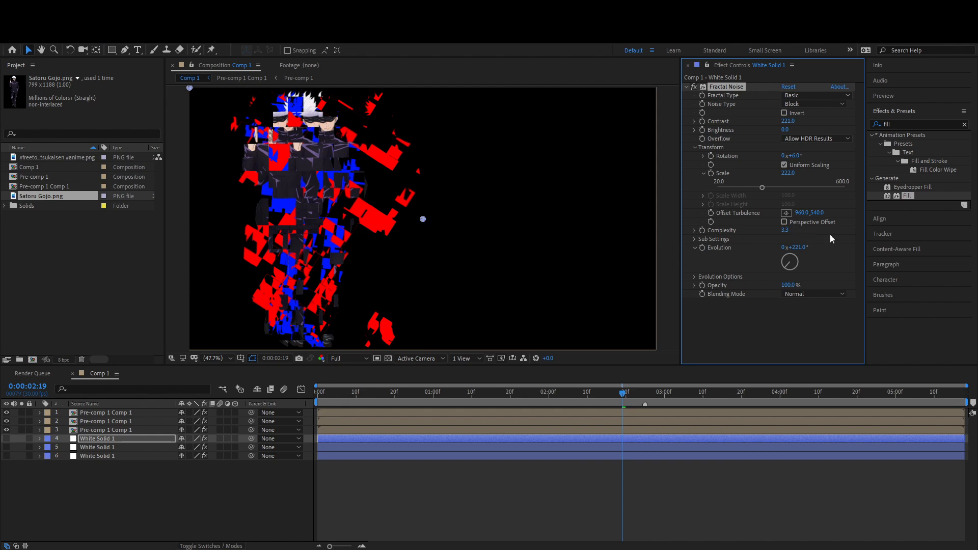
Duplicate the layer 4 white solid and the blue-filled pre-comp.
left_click(622, 439)
key("ctrl+d")
left_click(624, 432)
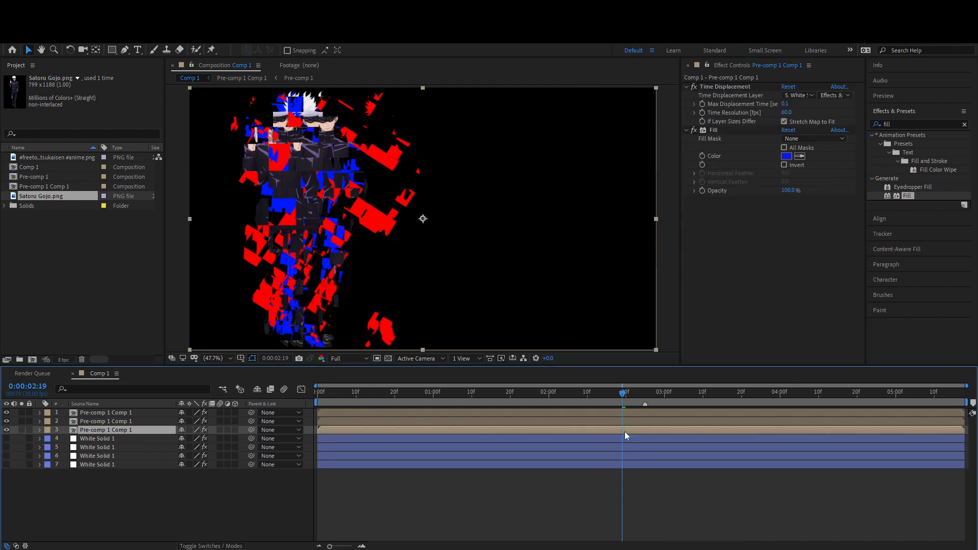
key("ctrl+d")
Compare the Time Displacement and Fill settings across the four pre-comp layers.
left_click(649, 439)
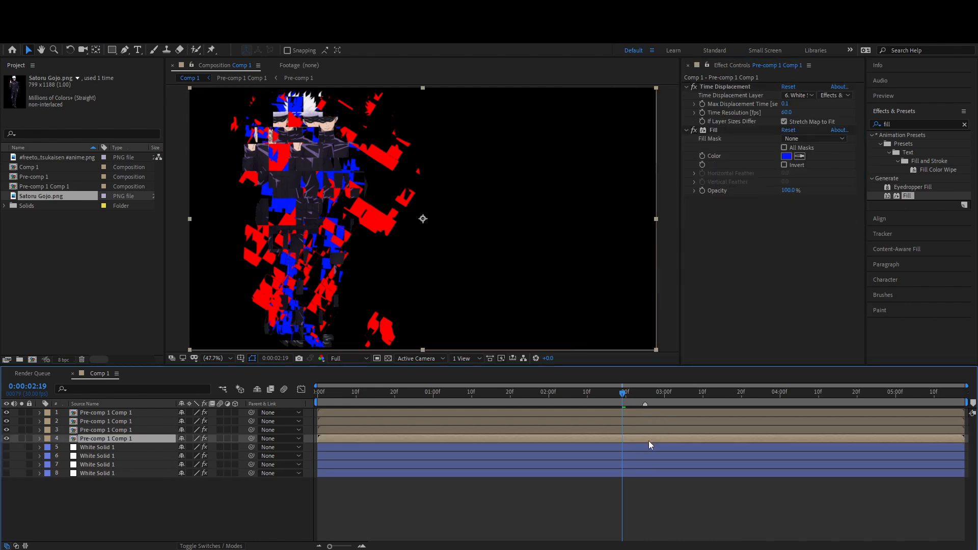
left_click(643, 431)
left_click(644, 423)
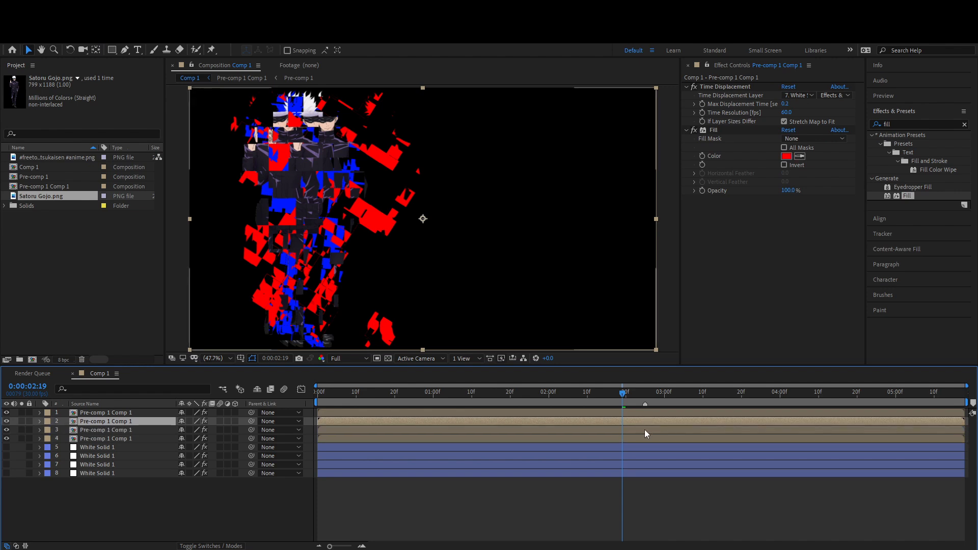
left_click(646, 414)
left_click(645, 423)
left_click(644, 431)
left_click(646, 438)
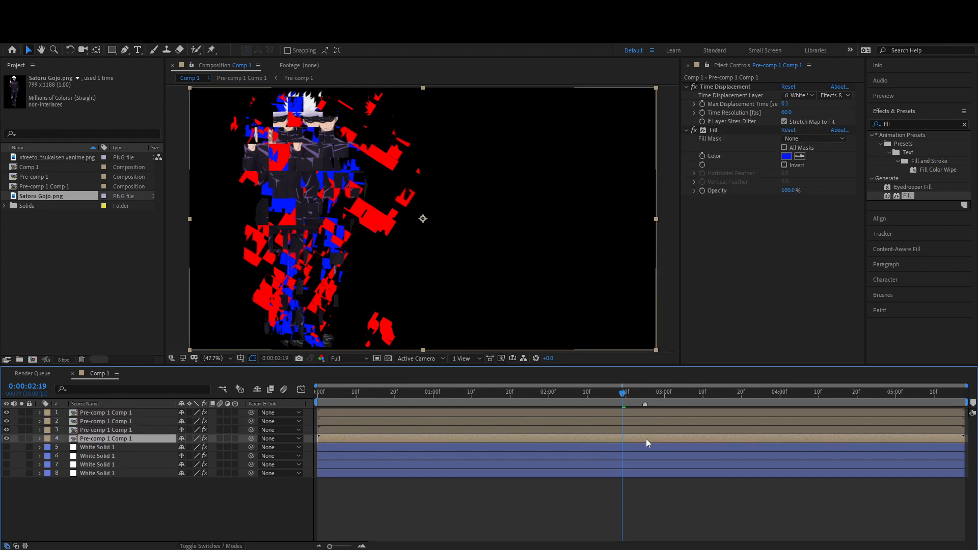
Set the layer 4 pre-comp's Time Displacement layer to 5. White Solid 1 and its Max Displacement Time to 0.2.
left_click(799, 95)
left_click(815, 167)
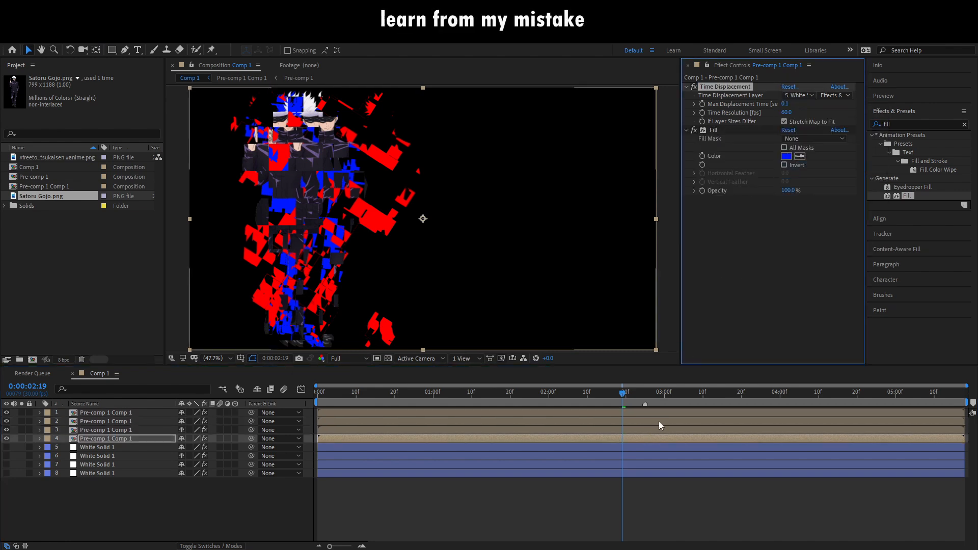
left_click(784, 104)
type("0.2")
key("Return")
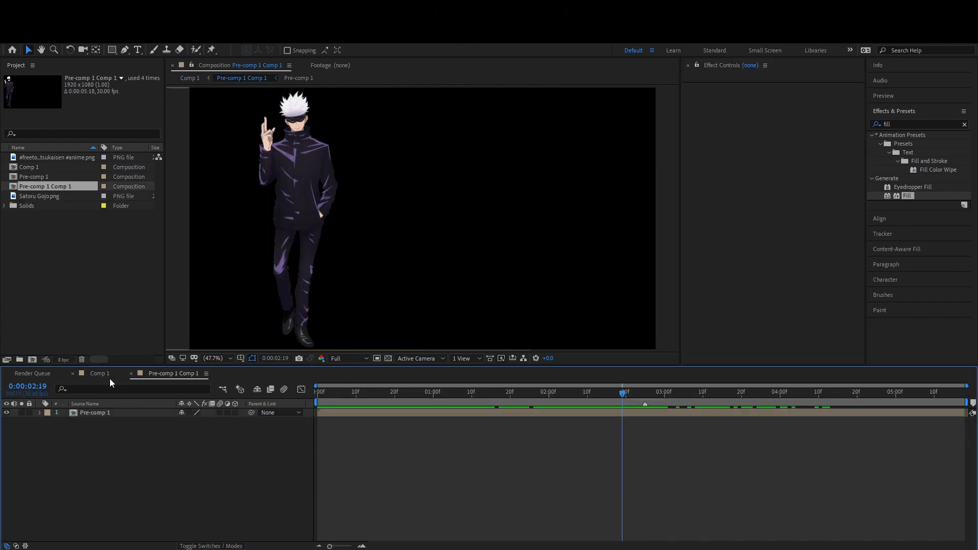
Return to Comp 1 and change the layer 4 pre-comp's Fill color to green 00FF3C.
left_click(107, 377)
left_click(599, 445)
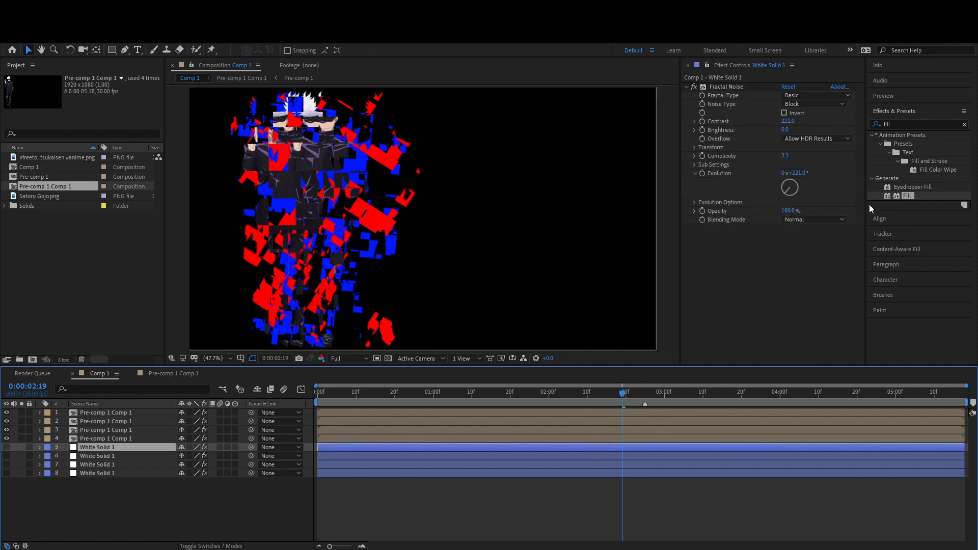
left_click(617, 457)
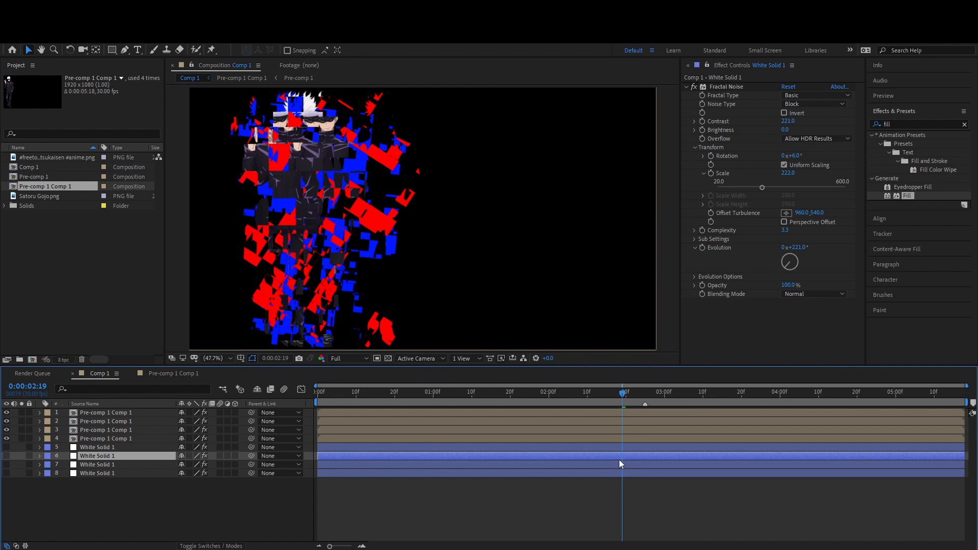
left_click(620, 440)
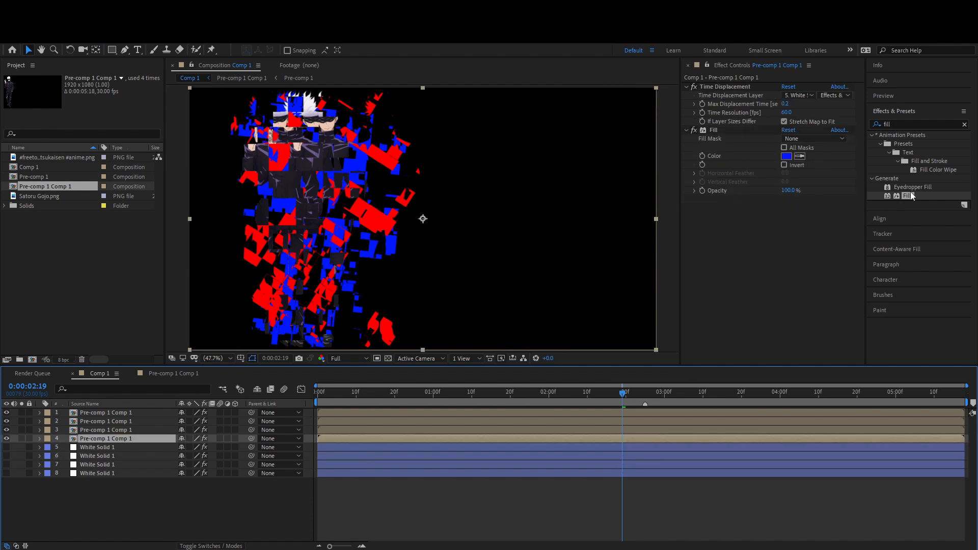
left_click(786, 156)
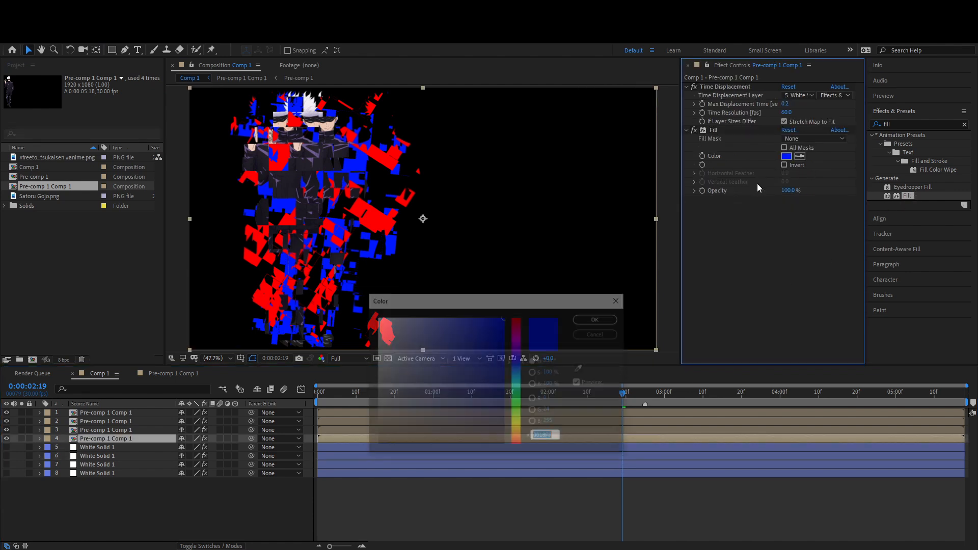
left_click(517, 405)
left_click_drag(518, 416, 522, 401)
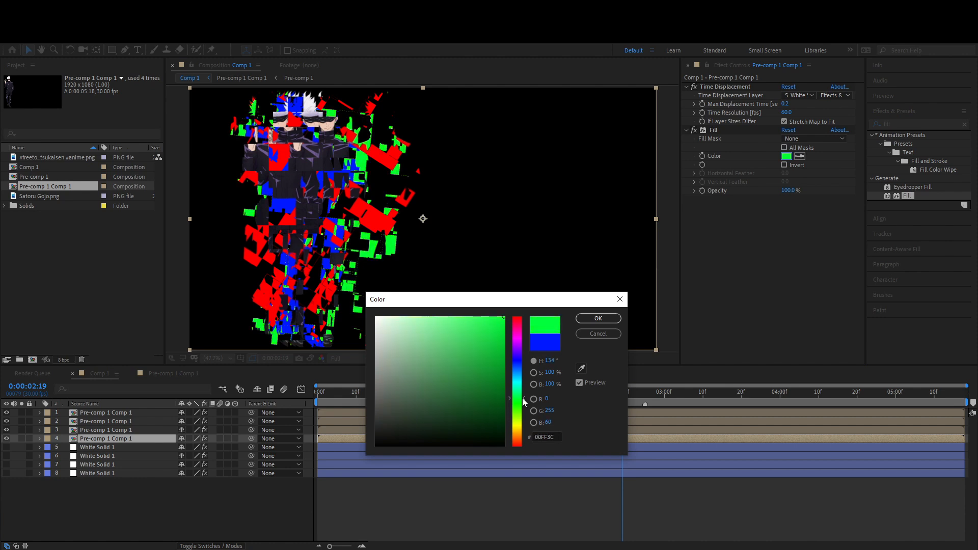
left_click(598, 318)
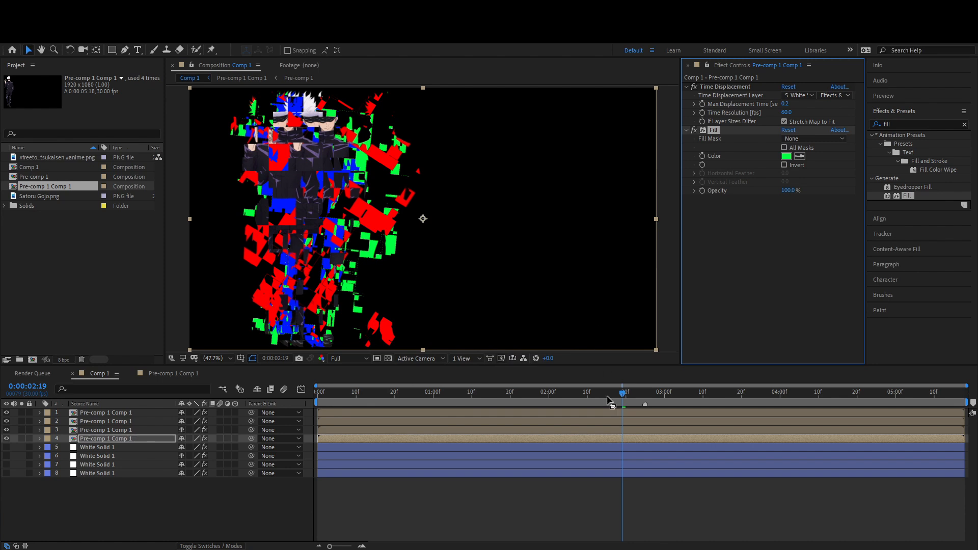
Set the layer 5 white solid's Fractal Noise complexity to 1.0 and its transform scale to 104.
left_click(612, 448)
left_click_drag(790, 153, 844, 152)
left_click_drag(737, 161, 555, 176)
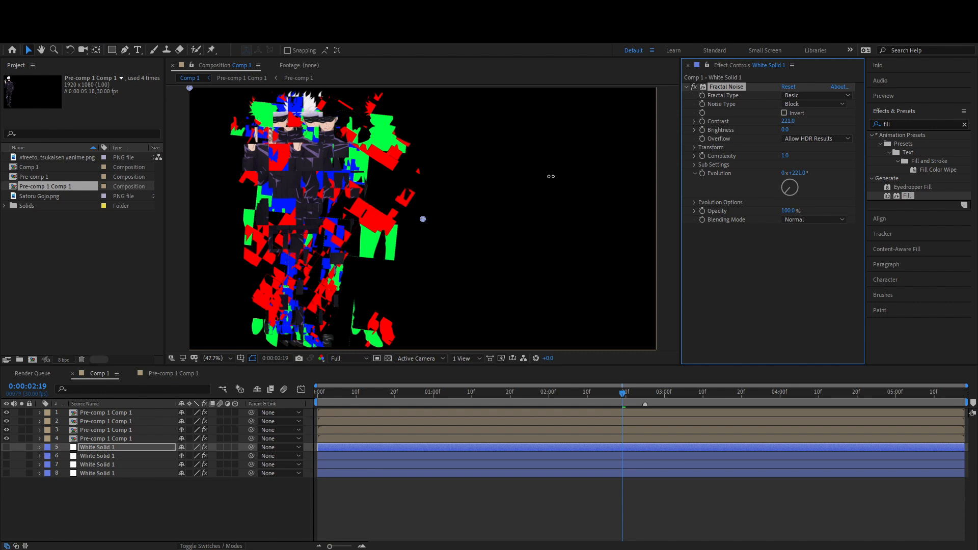
left_click(693, 147)
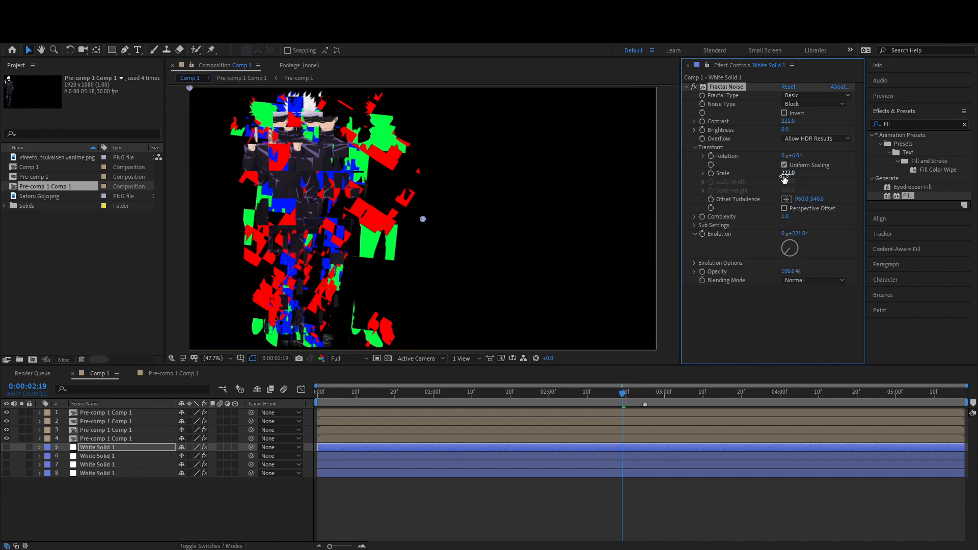
left_click(703, 174)
left_click_drag(783, 173, 730, 181)
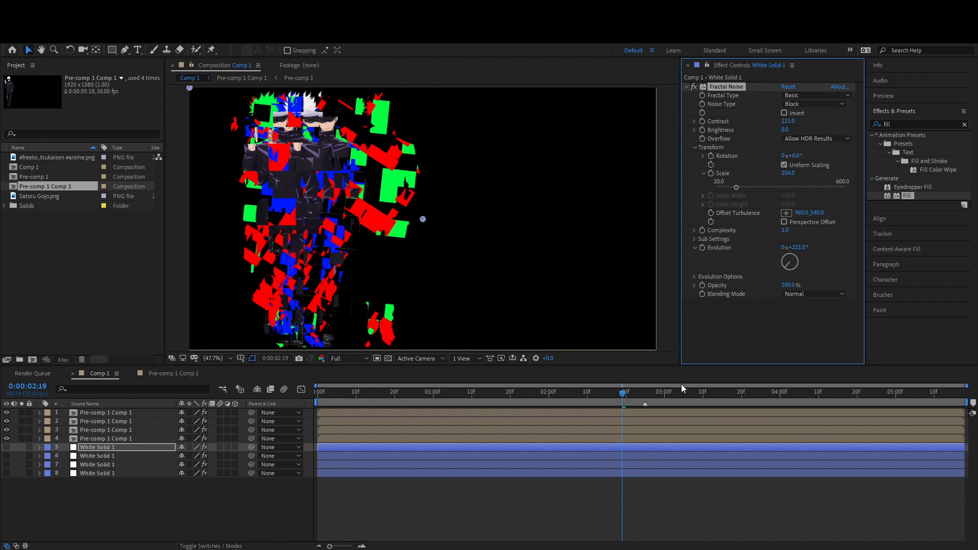
Check what the layer 1 and layer 4 pre-comps contribute by toggling their visibility off and on.
left_click(626, 412)
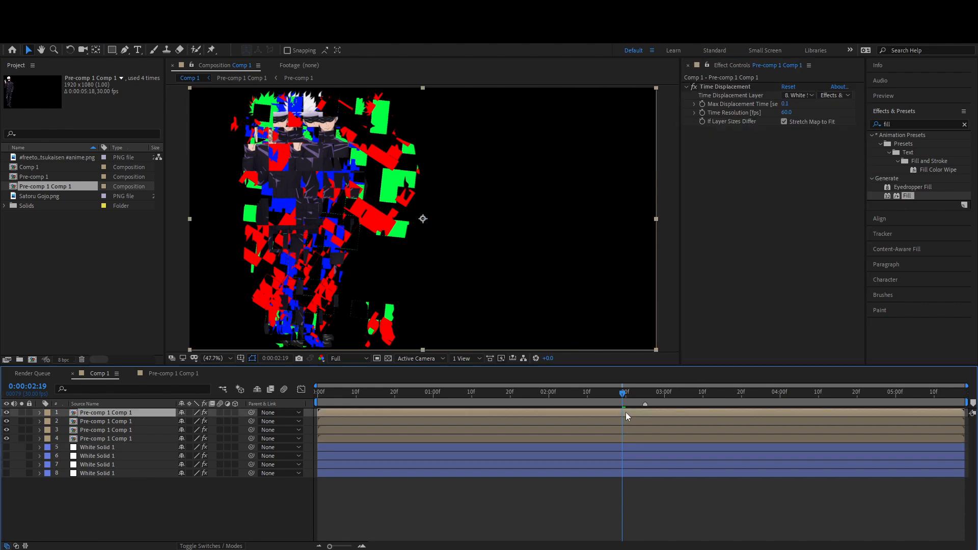
left_click(605, 472)
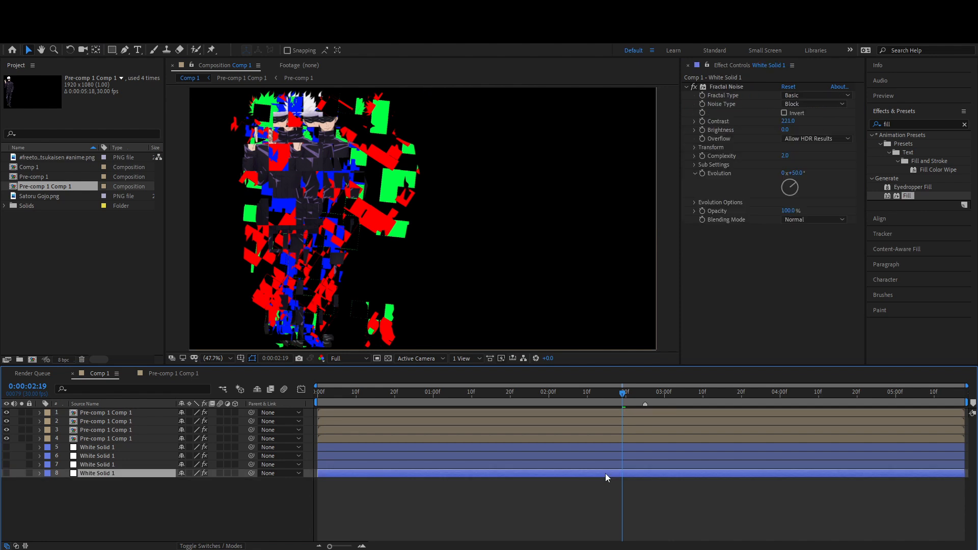
left_click(7, 439)
left_click(6, 439)
left_click(6, 413)
left_click(6, 412)
Set the layer 8 white solid's Fractal Noise complexity to 6 and start keyframing it at 0:00:02:08.
left_click_drag(575, 403, 526, 413)
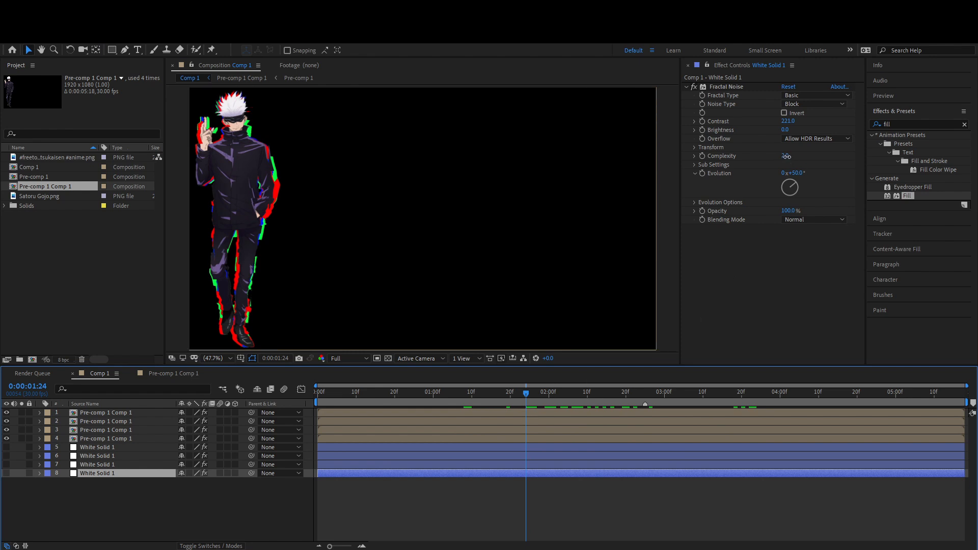
right_click(741, 156)
left_click(754, 227)
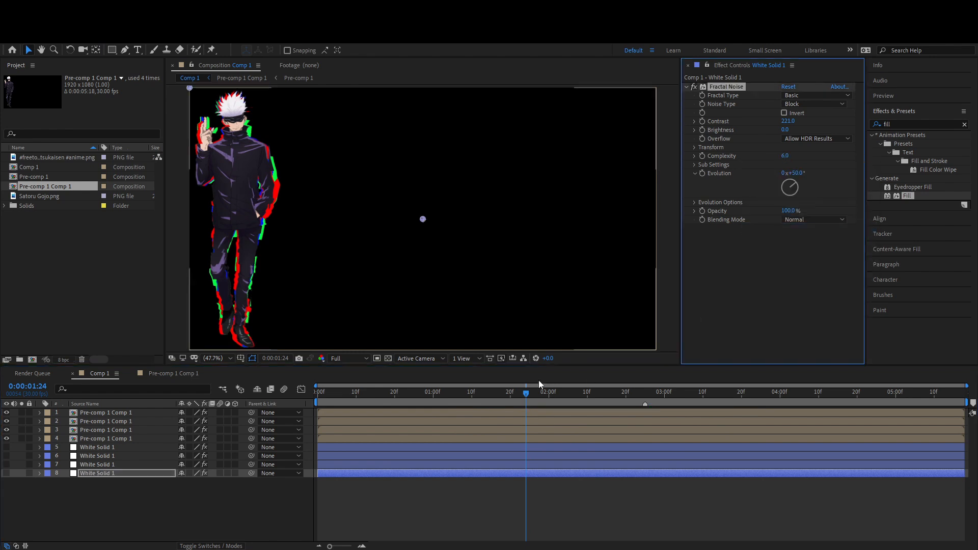
left_click_drag(527, 400, 582, 411)
left_click(702, 156)
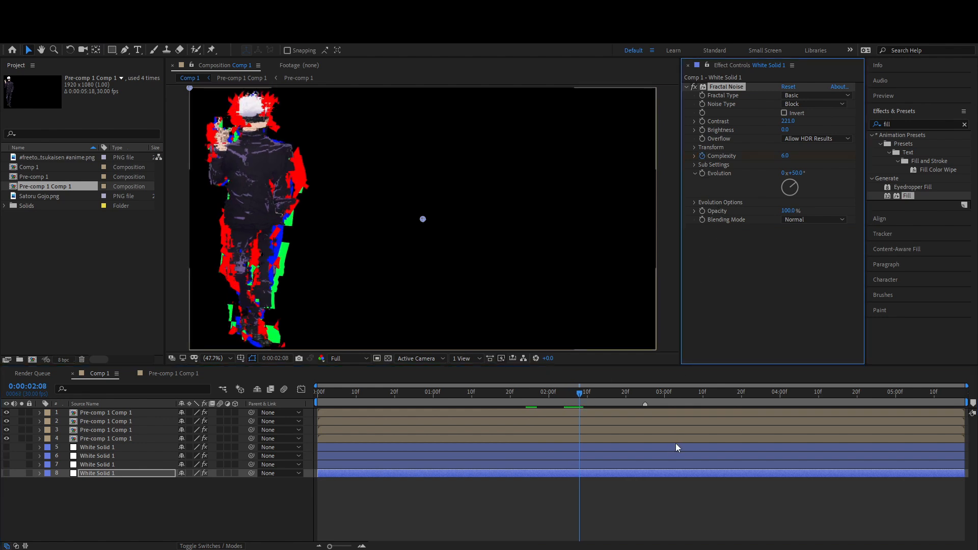
Move the complexity 6 keyframe to about 0:00:02:22 and add a complexity keyframe of 1 at 0:00:02:08.
left_click_drag(579, 490, 630, 489)
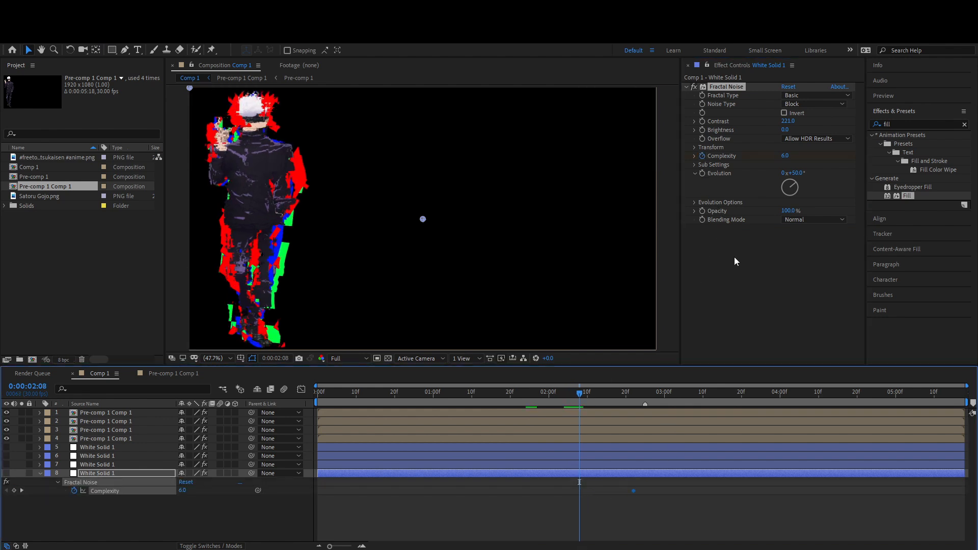
left_click(784, 156)
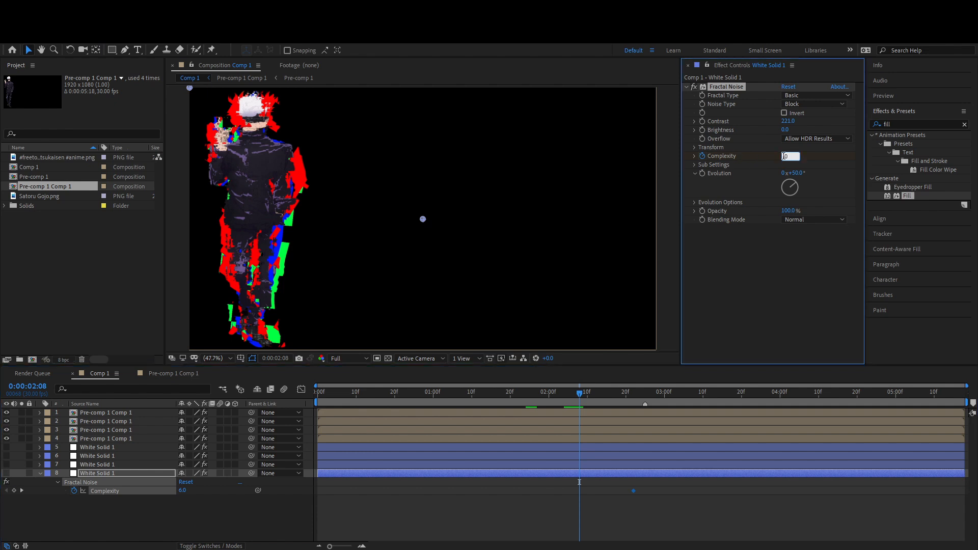
type("1")
key("Return")
Keyframe the layer 8 solid's complexity at 6 around 0:00:03:16 and at 1 at 0:00:03:21.
left_click_drag(582, 399, 745, 482)
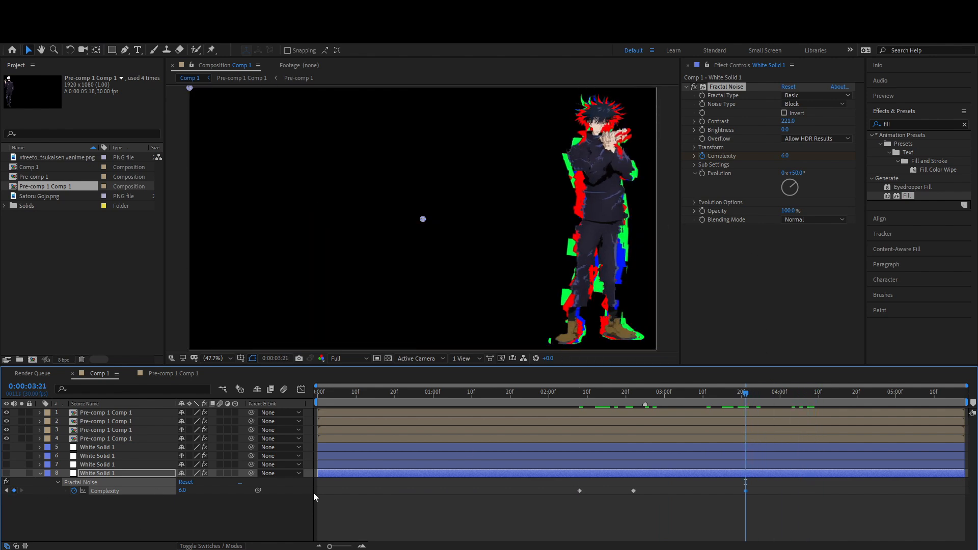
left_click_drag(744, 490, 726, 490)
left_click(183, 491)
type("1")
key("Return")
Move the last complexity keyframe to about 0:00:04:02.
left_click_drag(745, 491, 809, 494)
left_click_drag(746, 394, 797, 405)
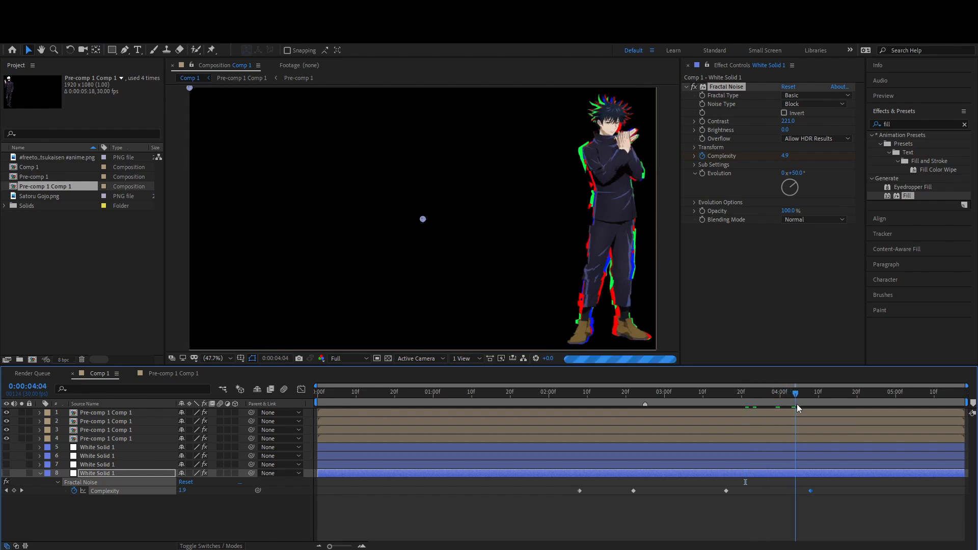
left_click_drag(811, 491, 788, 492)
left_click(780, 511)
Preview the transition from 0:00:00:27 with the animated complexity.
left_click(757, 404)
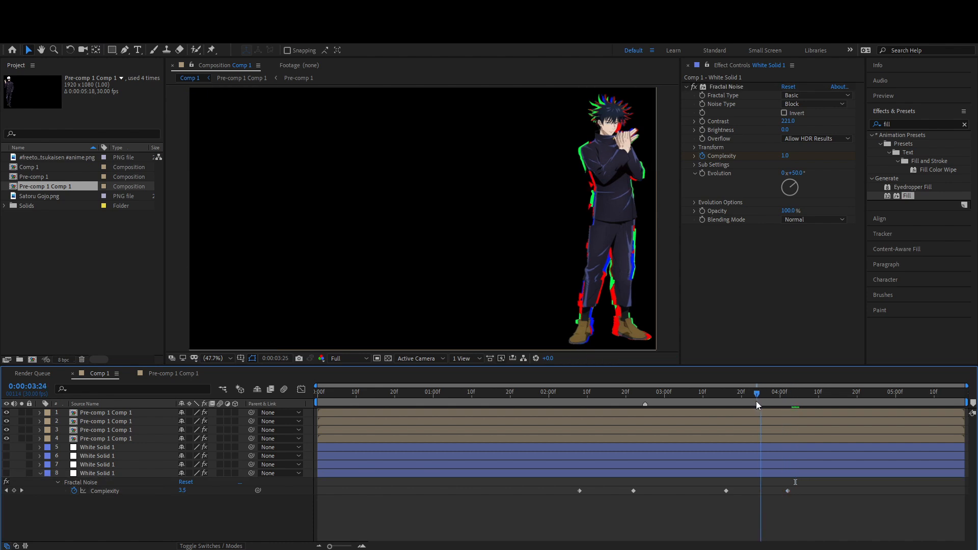
left_click_drag(756, 401, 422, 433)
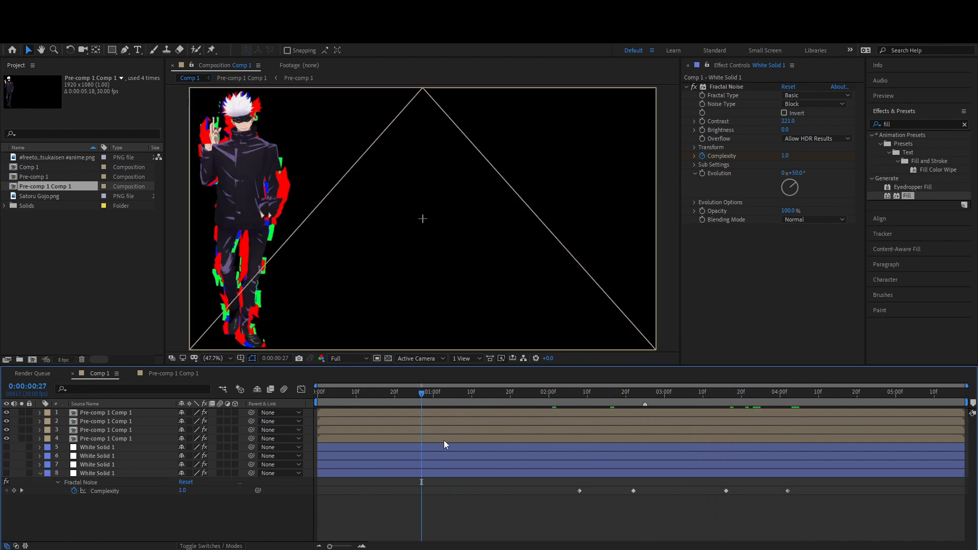
key("space")
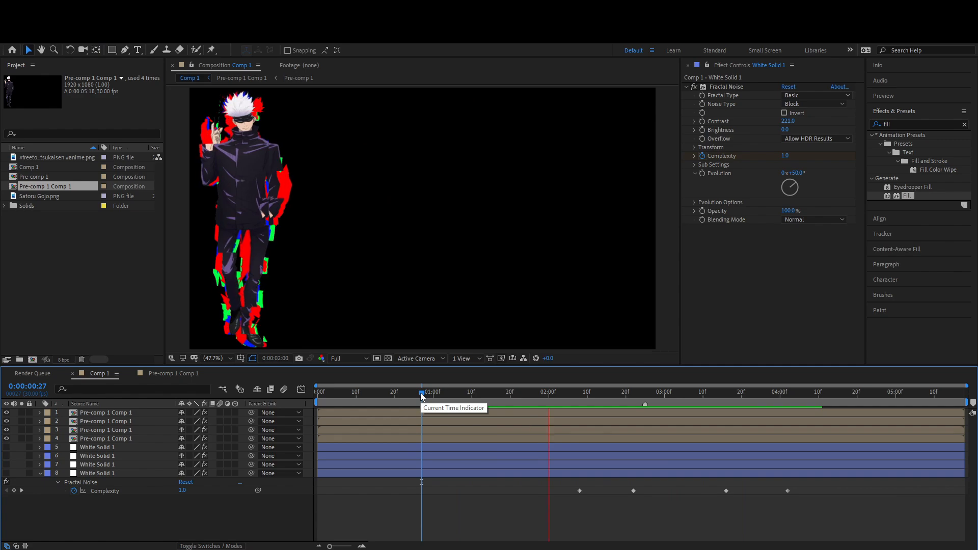
key("space")
Create an adjustment layer above all layers and apply the Set Channels effect to it.
left_click_drag(589, 417, 570, 398)
left_click(523, 419)
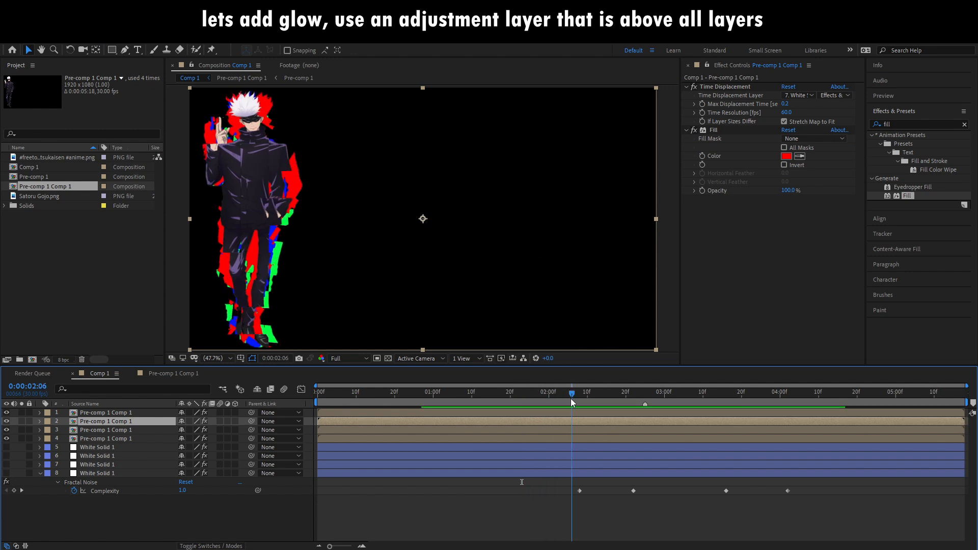
left_click(568, 411)
key("ctrl+alt+y")
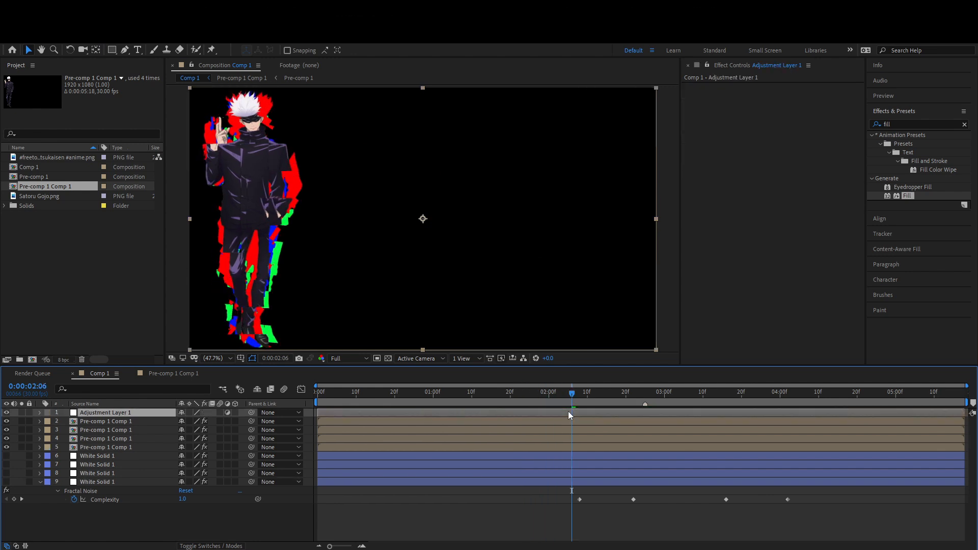
left_click(907, 124)
type("set")
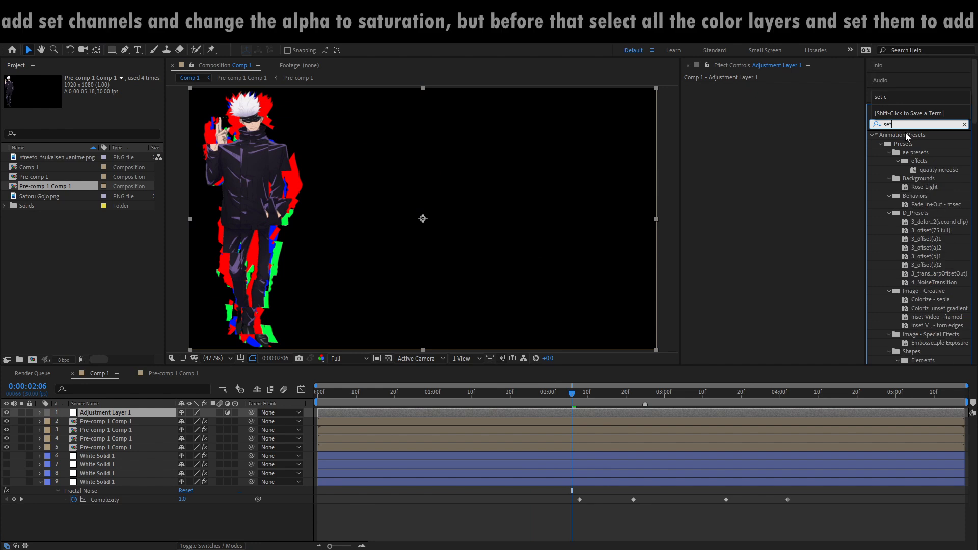
left_click_drag(915, 283, 805, 216)
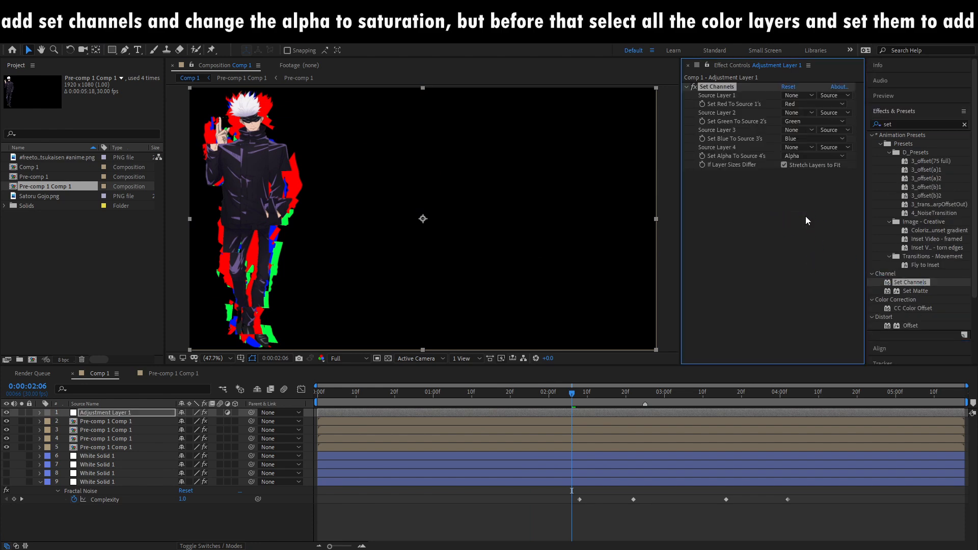
Set the blending mode of the three color-filled pre-comps, layers 3 to 5, to Add.
left_click(580, 422)
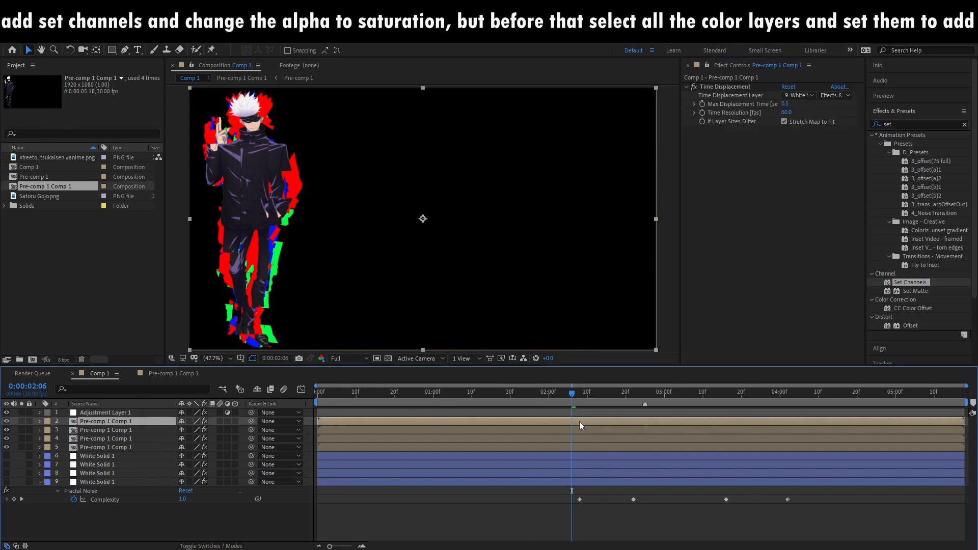
left_click(441, 430)
left_click(424, 447, "shift")
right_click(386, 432)
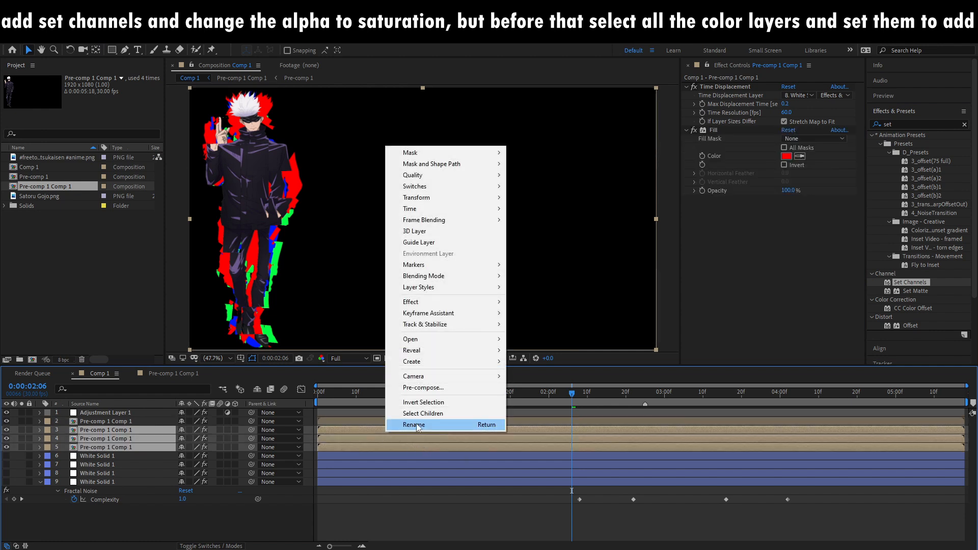
mouse_move(488, 284)
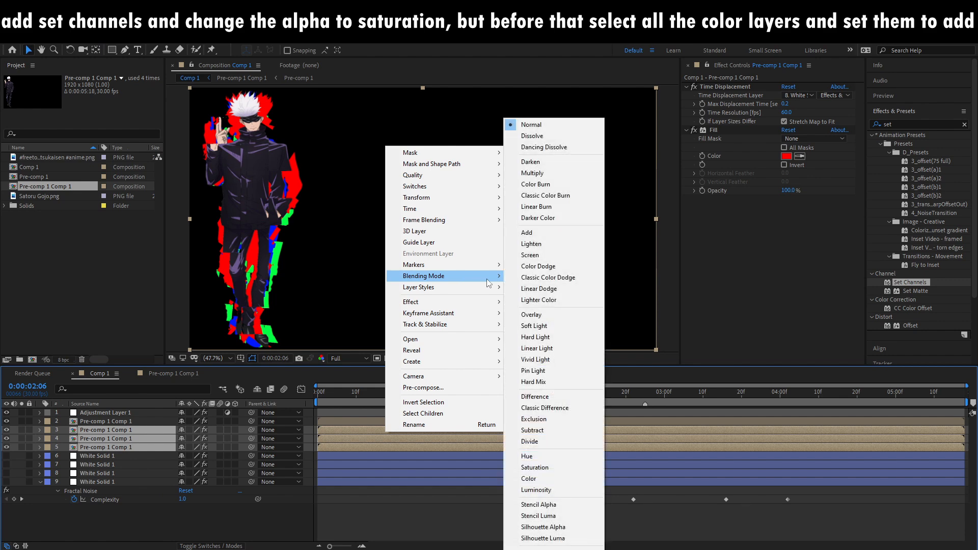
left_click(539, 232)
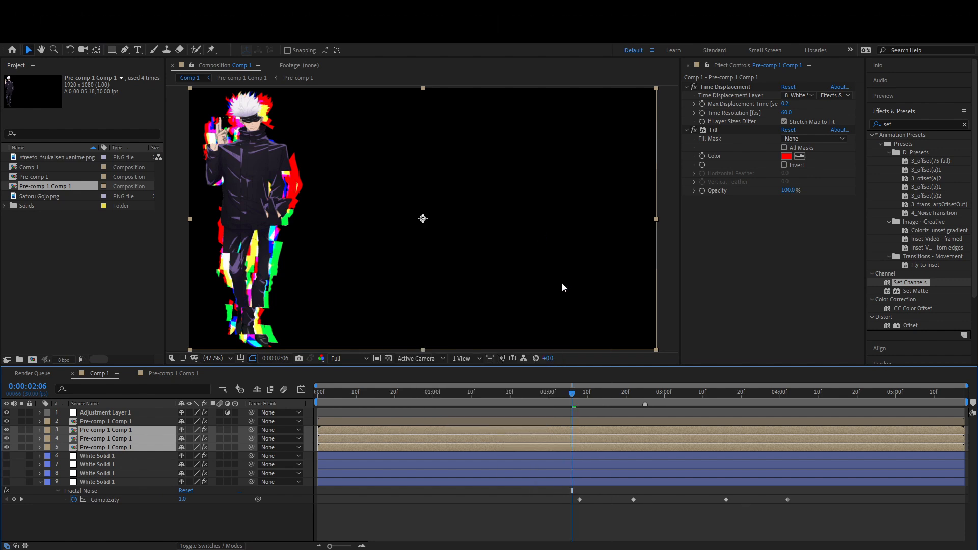
At 0:00:02:13, change the adjustment layer's Set Alpha To Source 4's option in Set Channels to Saturation.
left_click_drag(586, 399, 601, 397)
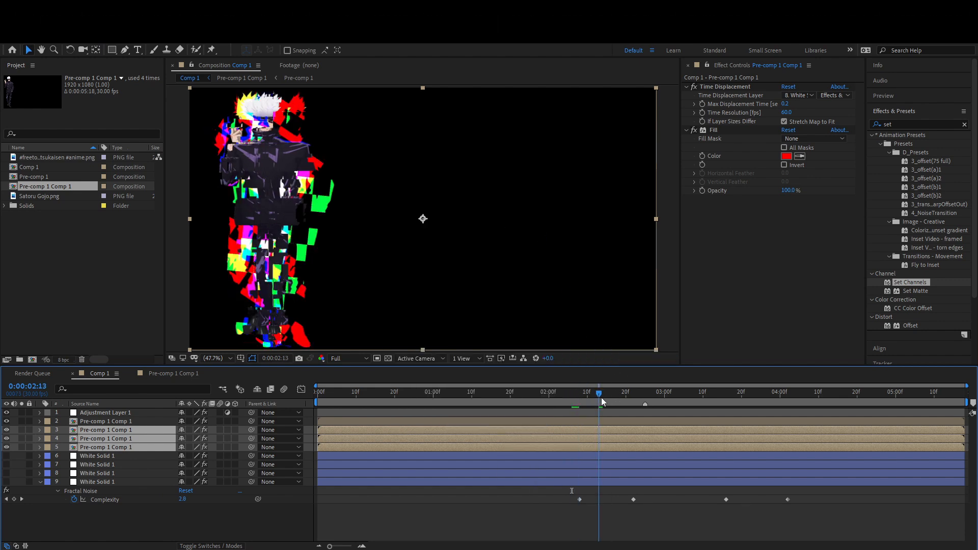
left_click(600, 521)
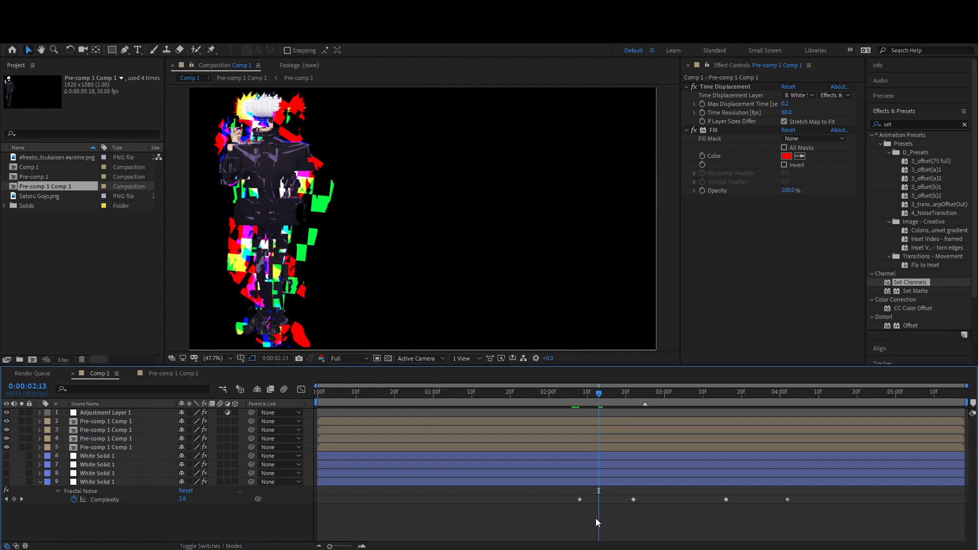
left_click(625, 412)
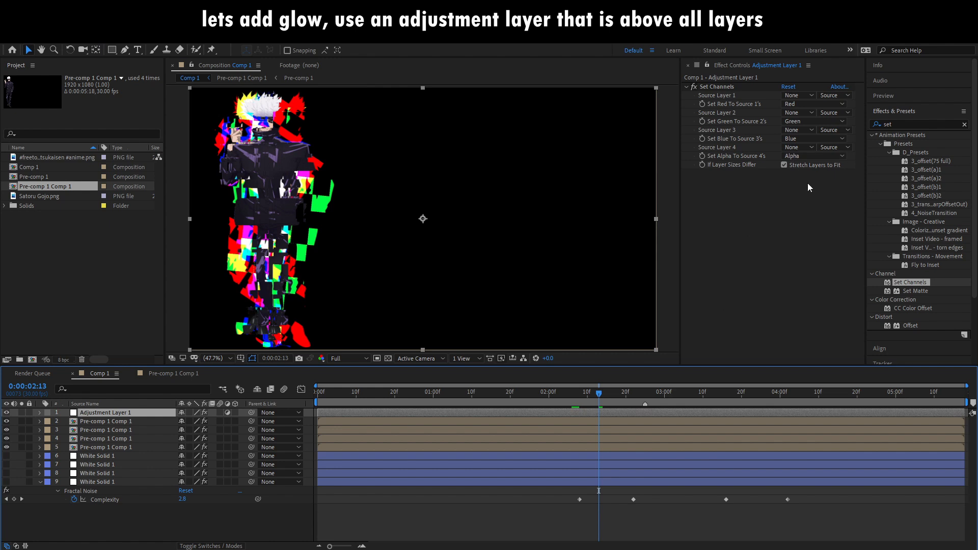
left_click(795, 157)
left_click(813, 246)
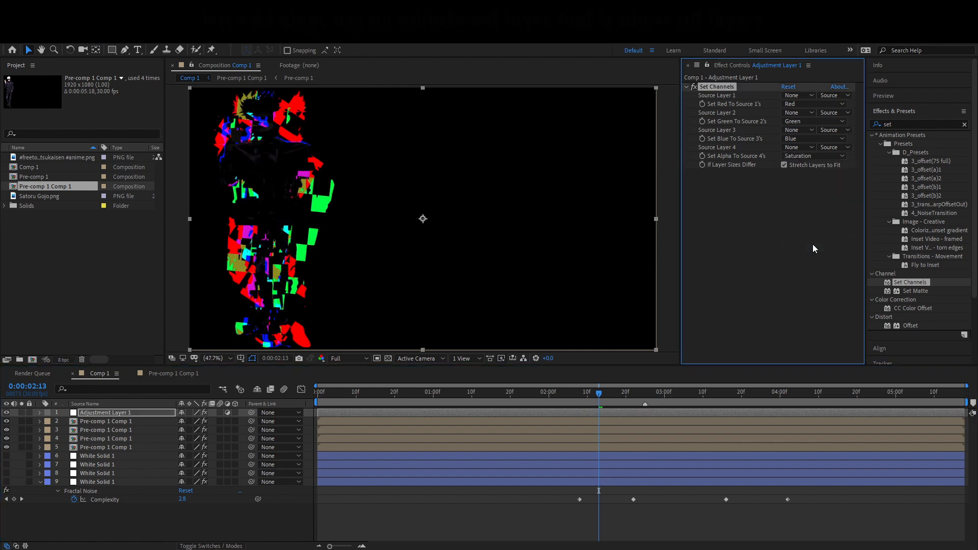
Add the Solid Composite effect to the adjustment layer and set its color to black (000000).
left_click(903, 123)
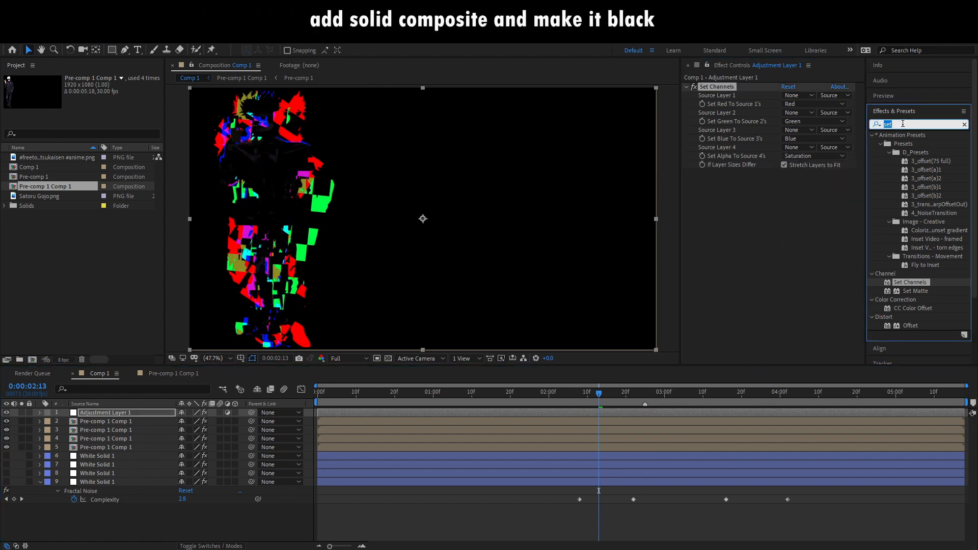
type("soli")
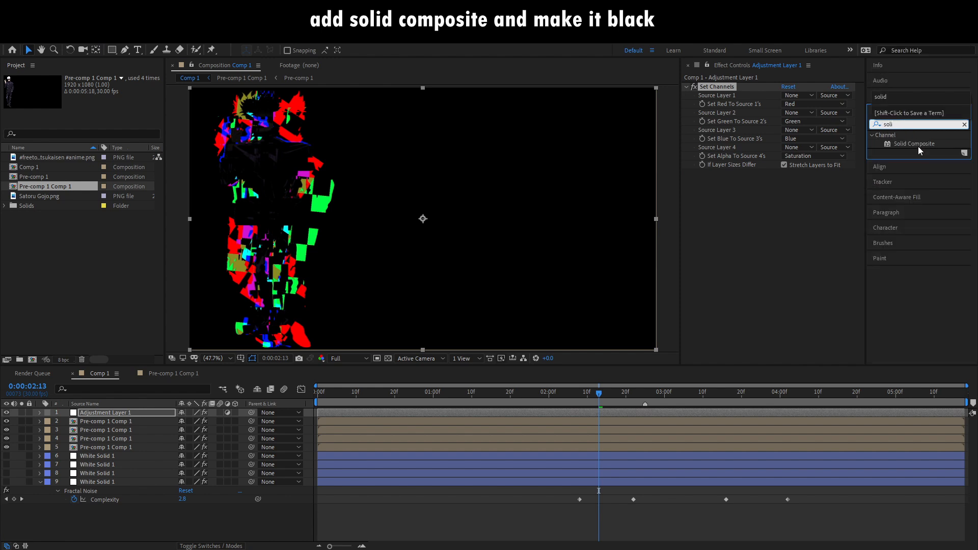
double_click(918, 146)
left_click(786, 191)
left_click_drag(387, 332, 376, 527)
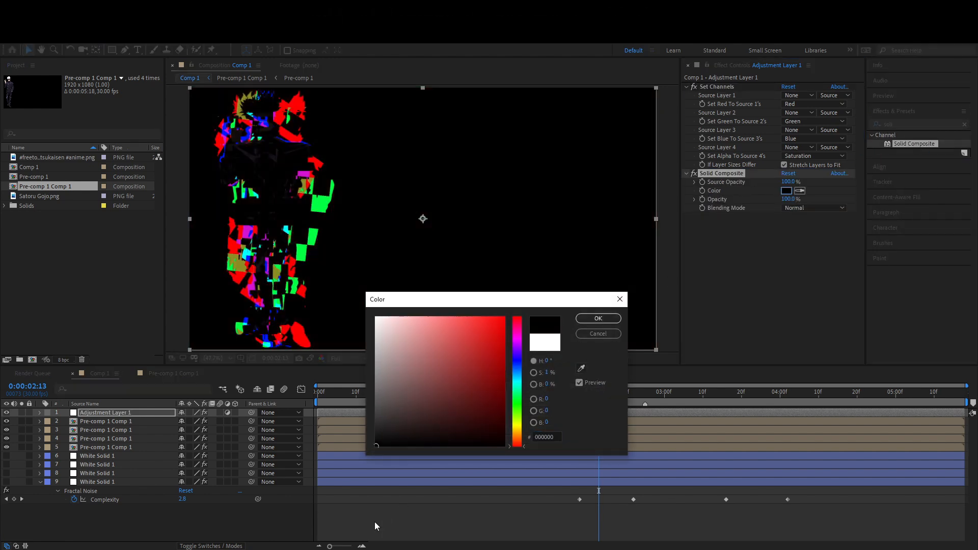
left_click(599, 320)
Find the Deep Glow effect and apply it to the adjustment layer below Solid Composite.
left_click(912, 124)
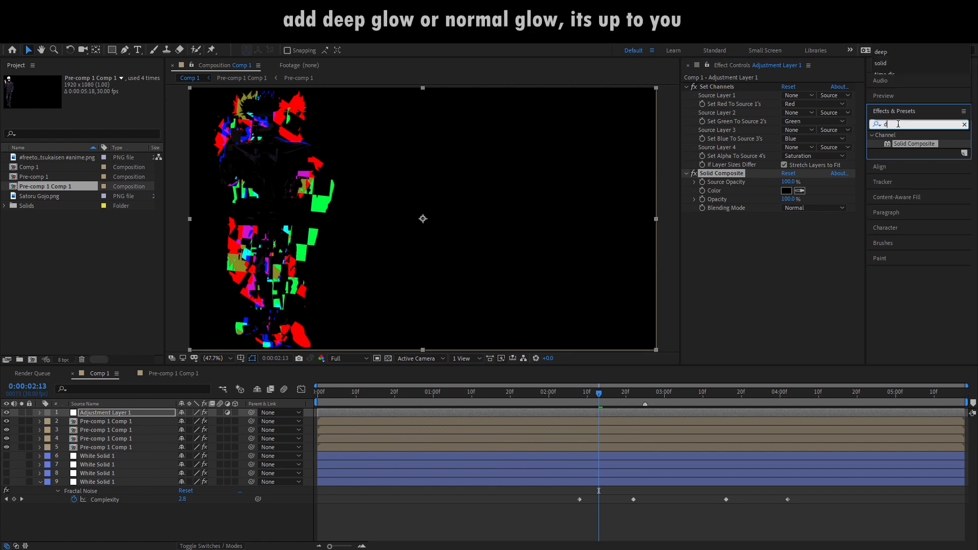
type("deep")
left_click_drag(919, 180, 790, 219)
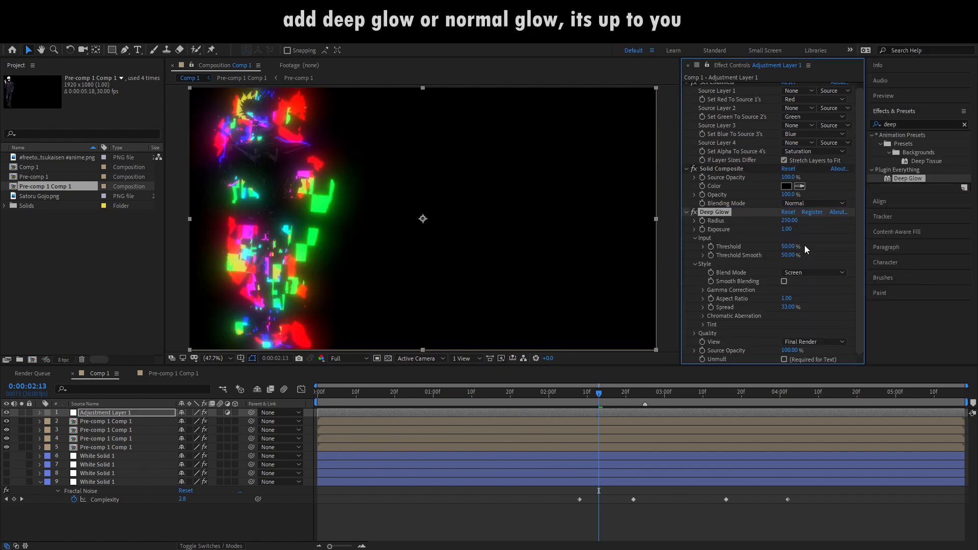
Set Deep Glow's threshold to 22% and its radius to 313, and collapse the effect's settings.
left_click_drag(793, 248, 789, 249)
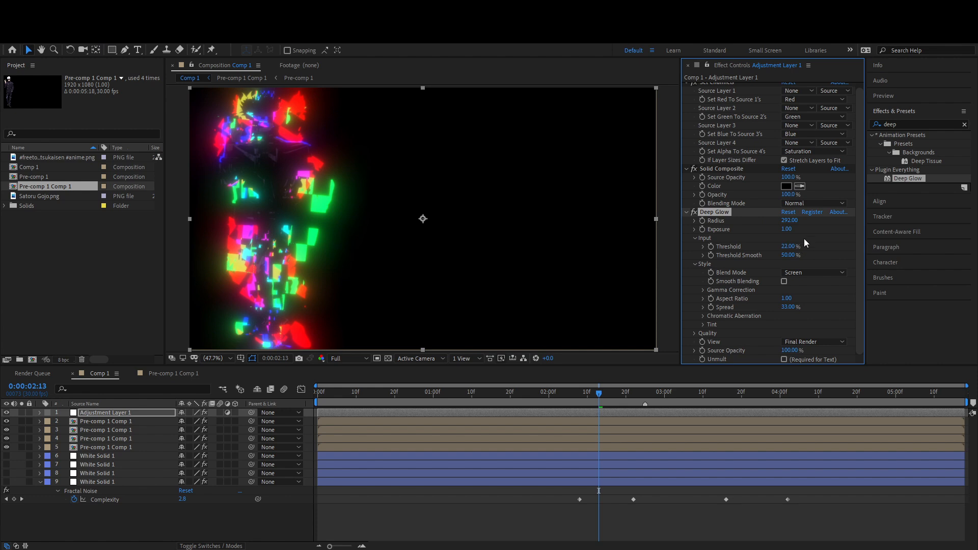
left_click(696, 213)
left_click(695, 213)
left_click_drag(969, 253, 783, 269)
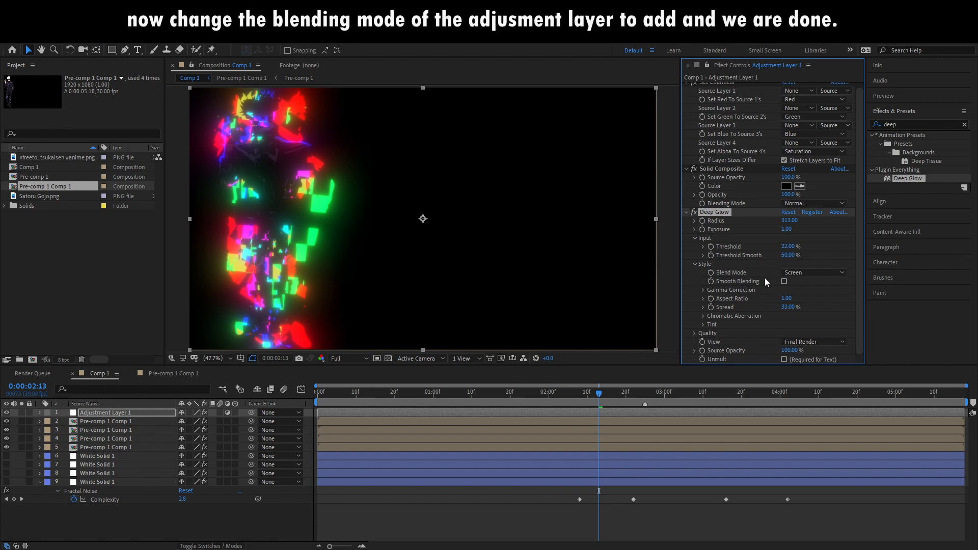
left_click(685, 212)
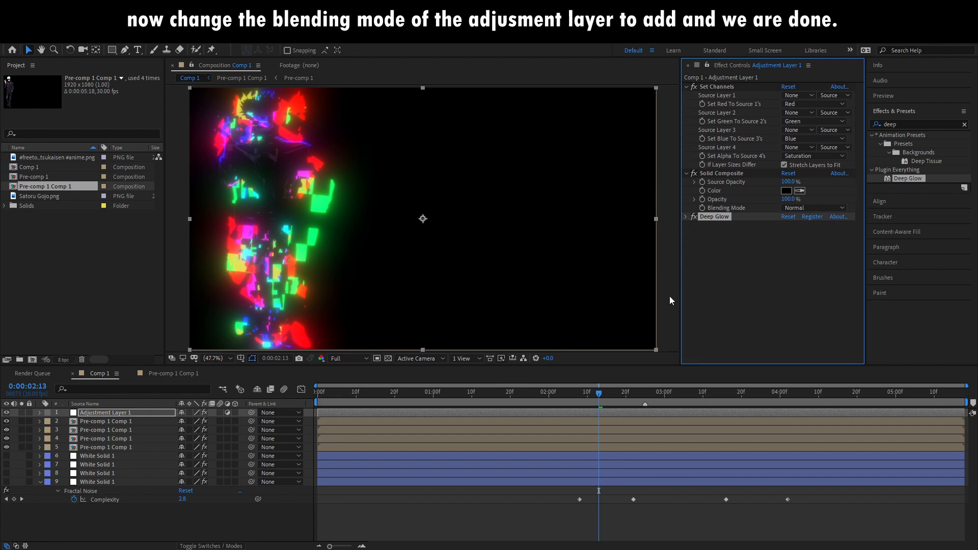
Change the adjustment layer's blending mode to Add.
right_click(565, 412)
mouse_move(655, 253)
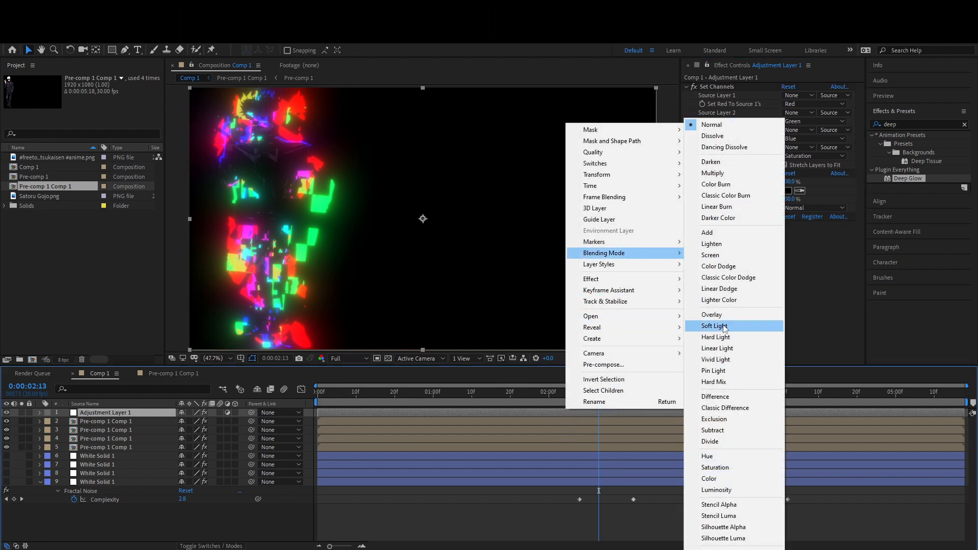
left_click(708, 233)
Scrub through the glowing transition from 0:00:00:09 to 0:00:02:23 to check how the displaced colored blocks look.
left_click_drag(536, 396, 354, 401)
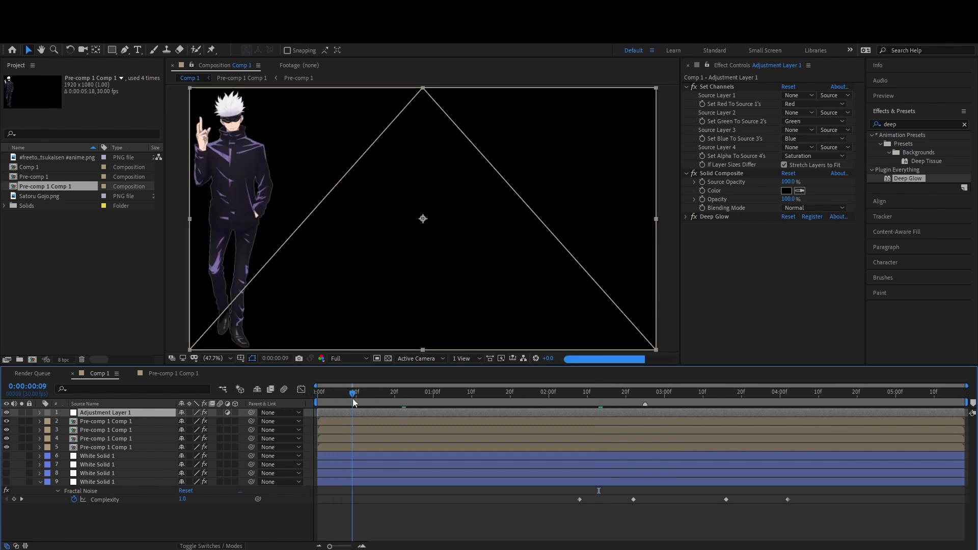
left_click_drag(355, 400, 515, 400)
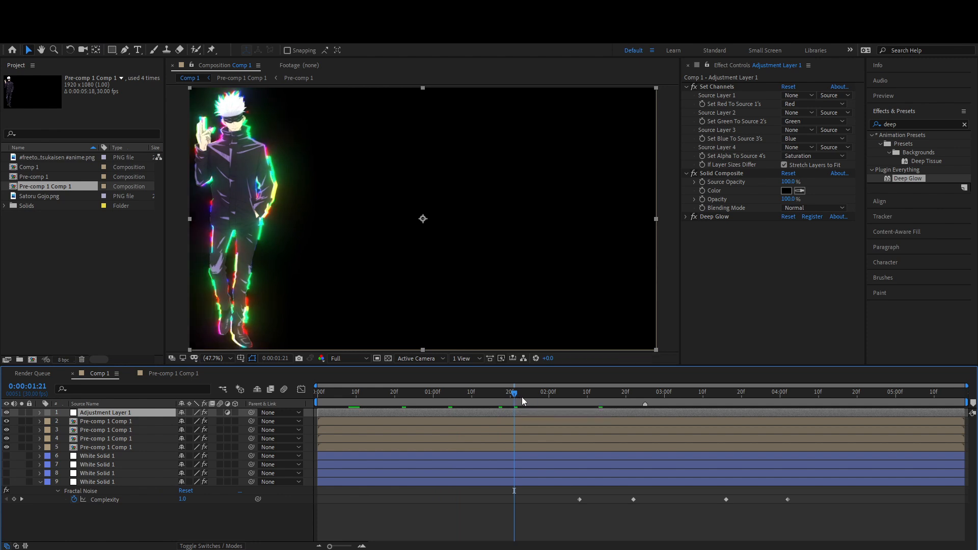
left_click(530, 401)
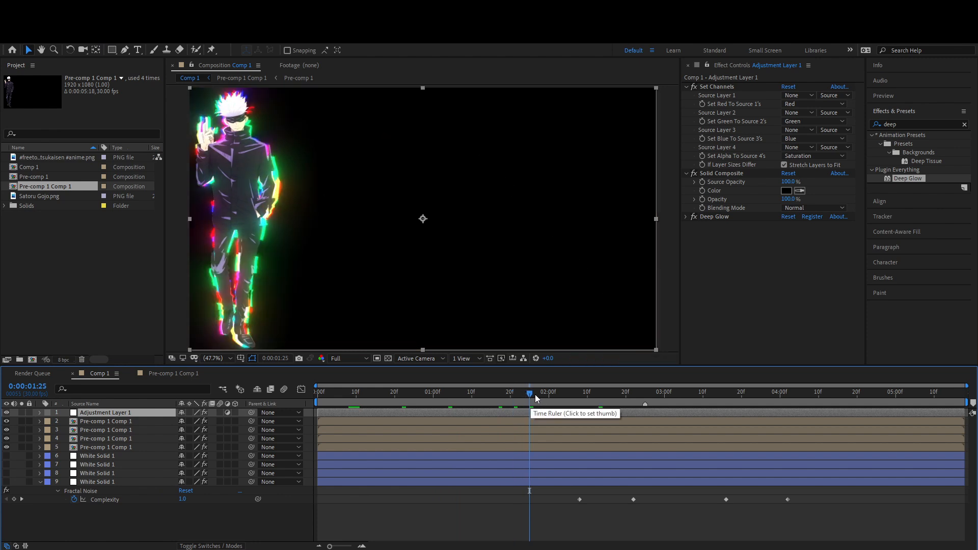
left_click_drag(537, 398, 554, 400)
left_click(572, 400)
left_click_drag(571, 400, 637, 396)
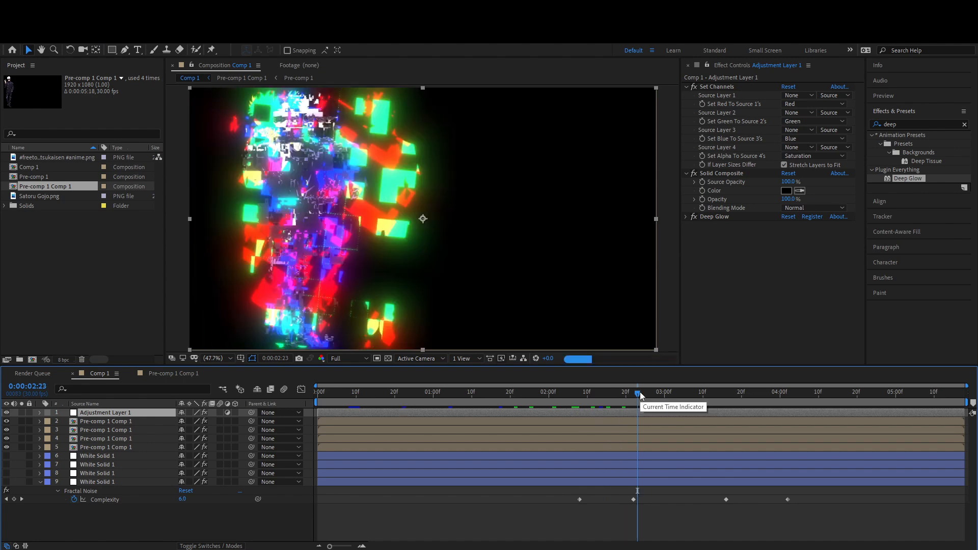